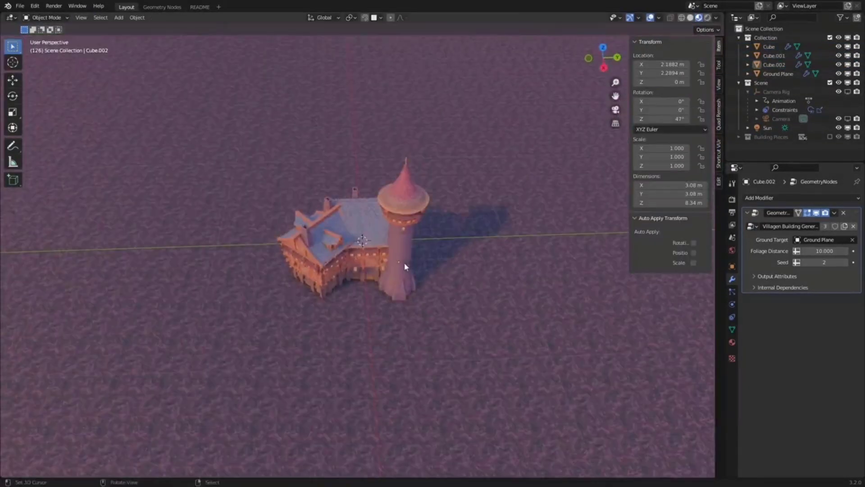
pyautogui.hotkey('shift', 'd')
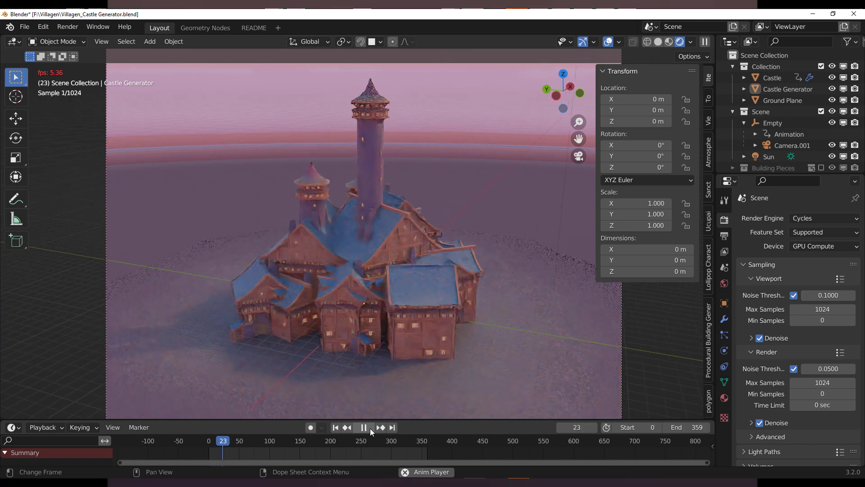
pyautogui.moveTo(223, 442); pyautogui.dragTo(352, 460)
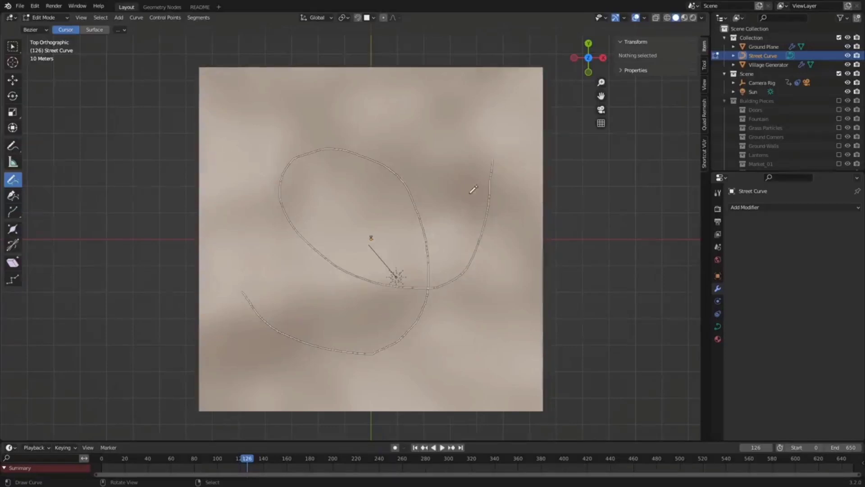
# Finish editing the street curve and show the generated village in Material Preview shading
pyautogui.press('Tab')
pyautogui.moveTo(408, 284); pyautogui.dragTo(426, 261, button='middle')
pyautogui.click(684, 18)
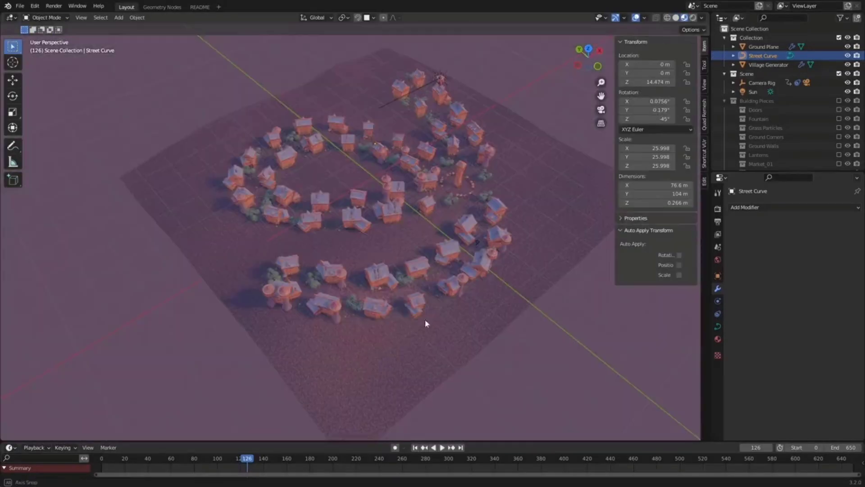
# View the village through the scene camera and play part of its camera animation
pyautogui.moveTo(425, 322); pyautogui.dragTo(338, 317, button='middle')
pyautogui.scroll(7, 406, 325)
pyautogui.press('KP_0')
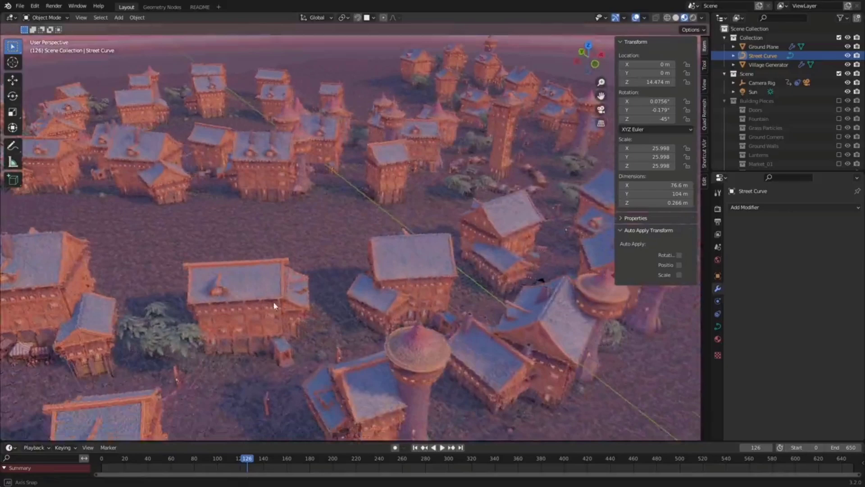
pyautogui.press('space')
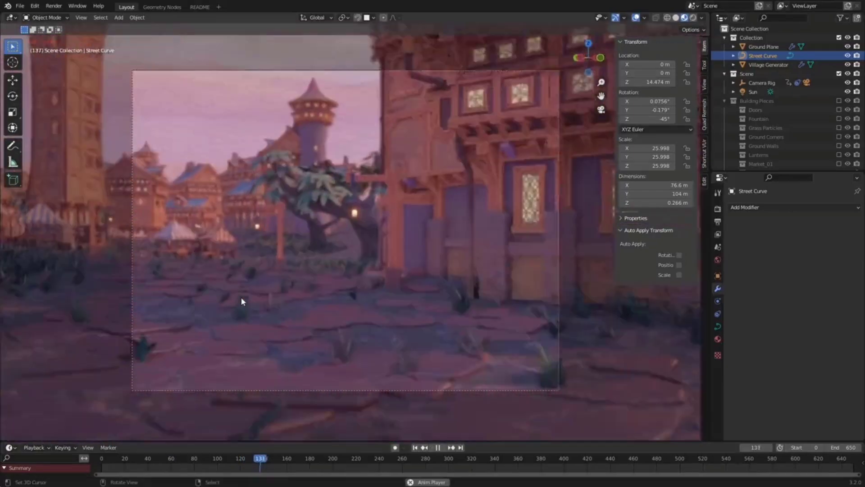
pyautogui.press('space')
pyautogui.moveTo(234, 280); pyautogui.dragTo(266, 336, button='middle')
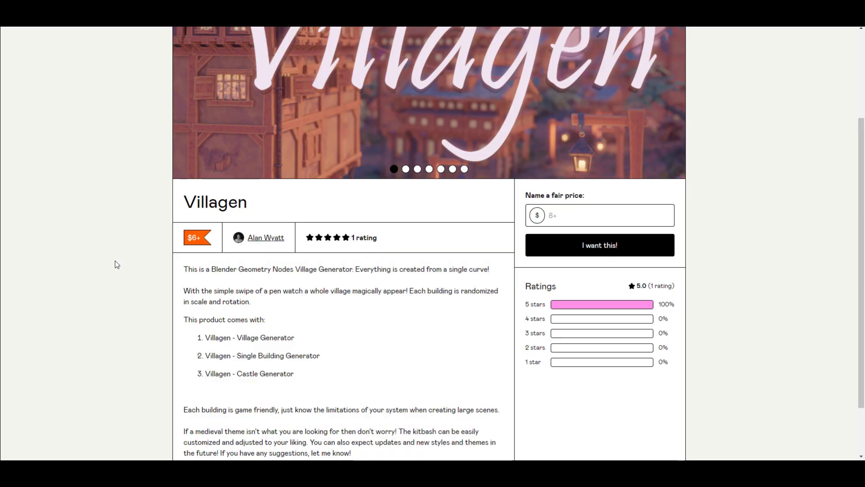
# Open Villagen.blend from the Villagen folder in Blender and hide the timeline
pyautogui.scroll(3, 117, 265)
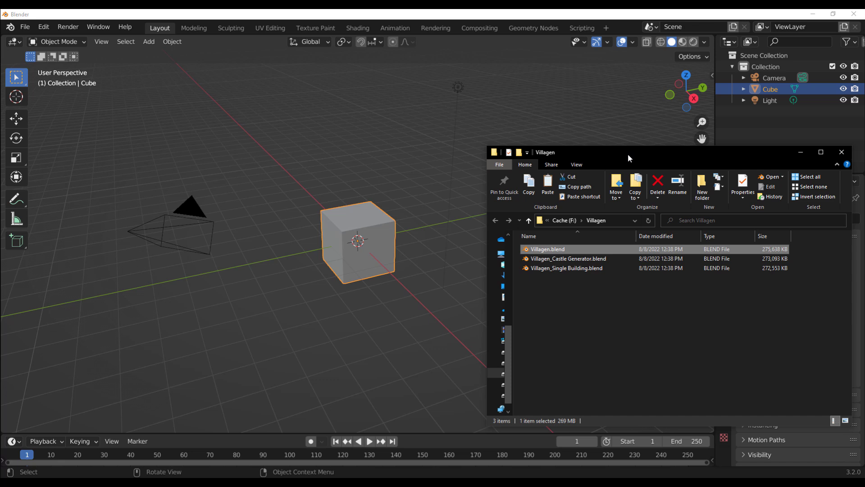
pyautogui.moveTo(624, 157); pyautogui.dragTo(494, 130)
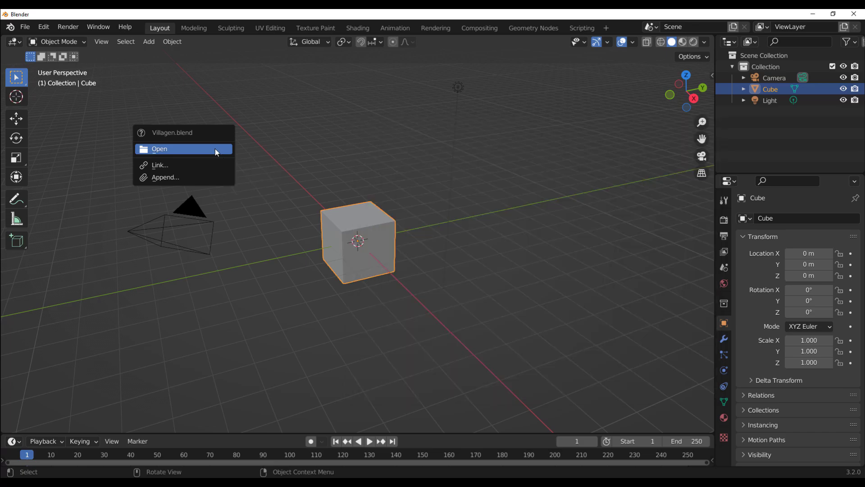
pyautogui.press('Return')
pyautogui.hotkey('shift', 'space')
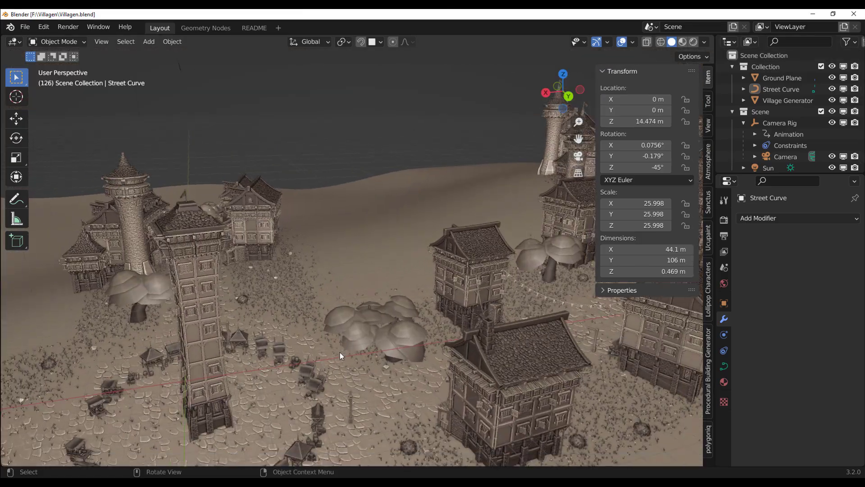
# Examine the generated village around its central tower, including the market ring, trees and surrounding houses
pyautogui.scroll(-4, 340, 353)
pyautogui.moveTo(431, 334); pyautogui.dragTo(376, 344, button='middle')
pyautogui.scroll(-5, 383, 340)
pyautogui.scroll(4, 398, 283)
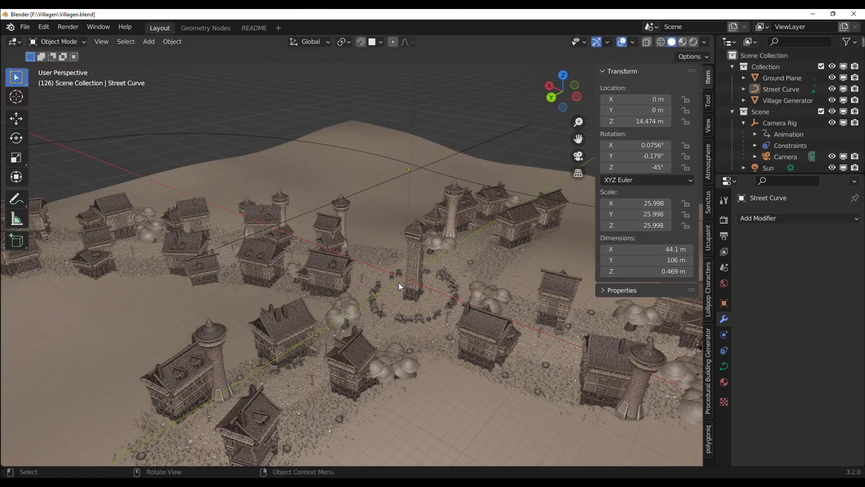
pyautogui.scroll(2, 426, 288)
pyautogui.scroll(2, 427, 289)
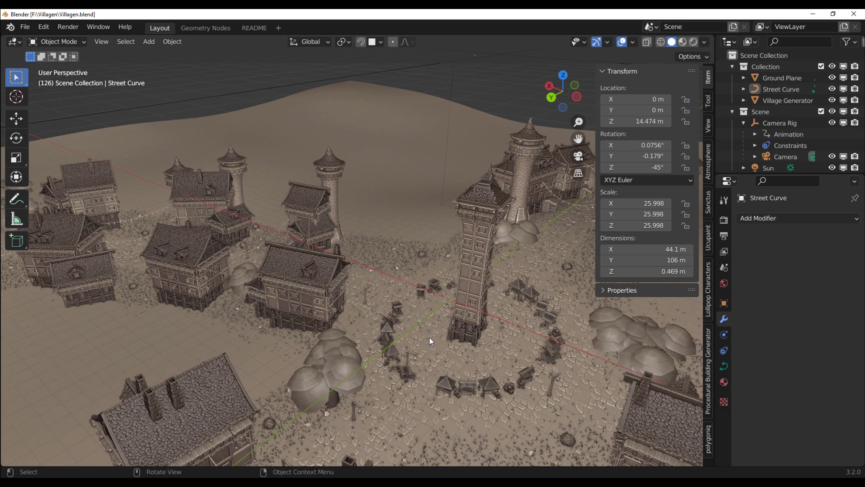
pyautogui.moveTo(429, 337); pyautogui.dragTo(366, 225, button='middle')
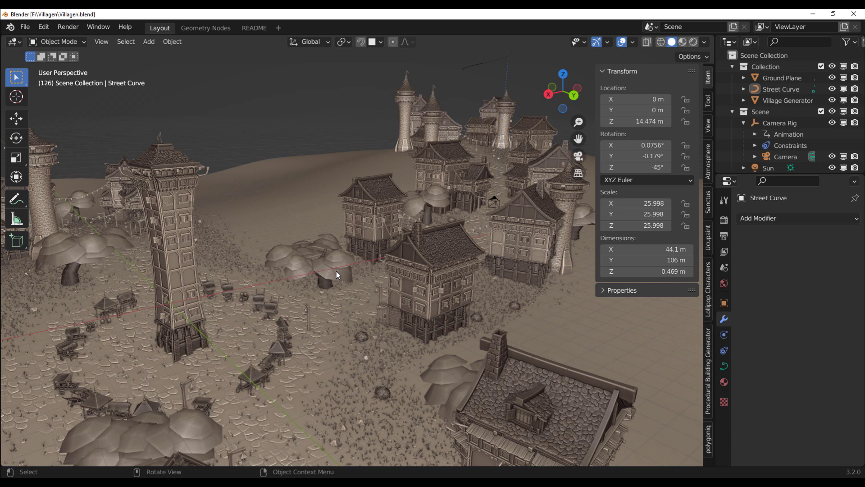
pyautogui.scroll(5, 346, 290)
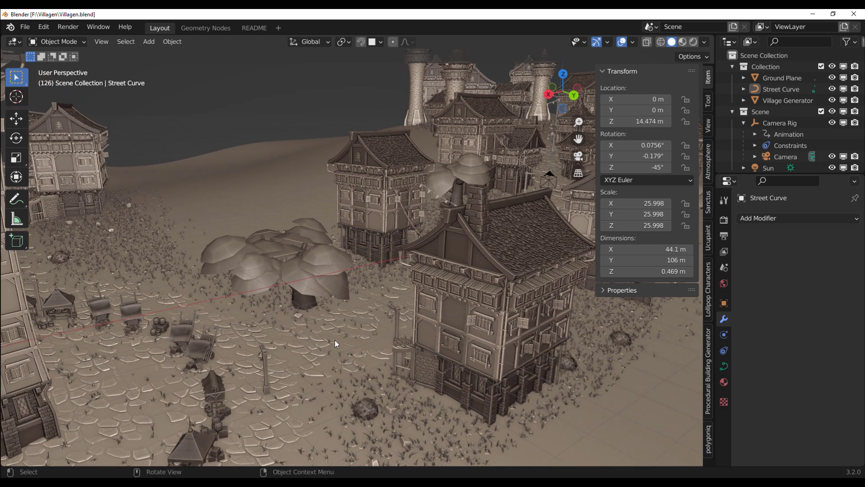
pyautogui.moveTo(335, 341); pyautogui.dragTo(357, 343, button='middle')
# Select the Village Generator object and inspect the tower, house roofs and building interiors up close
pyautogui.click(344, 290)
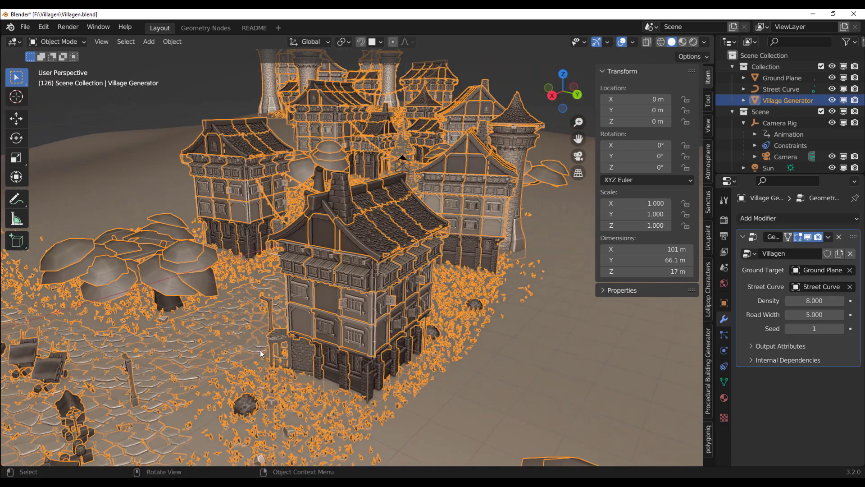
pyautogui.keyDown('shift'); pyautogui.moveTo(533, 369); pyautogui.dragTo(538, 369, button='middle'); pyautogui.keyUp('shift')
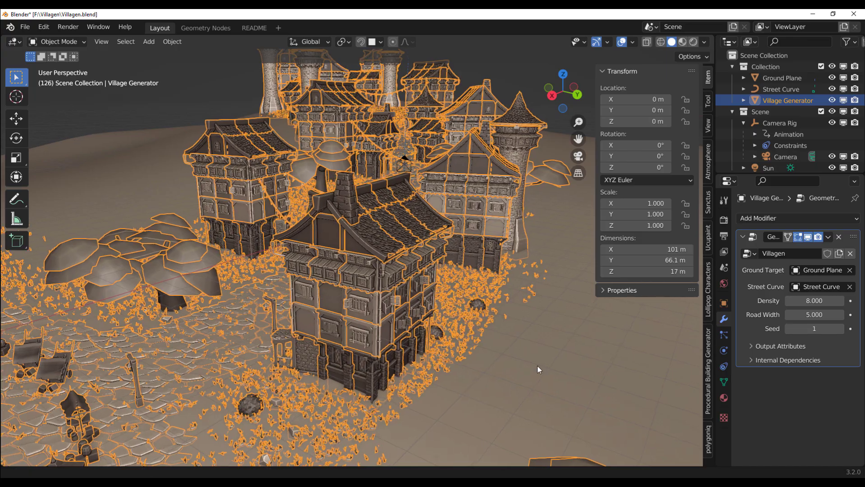
pyautogui.moveTo(293, 359); pyautogui.dragTo(403, 326, button='middle')
pyautogui.scroll(5, 404, 326)
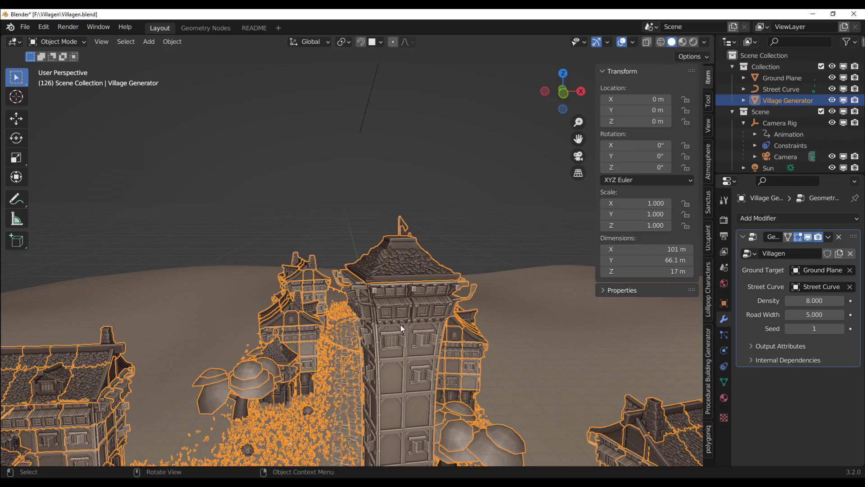
pyautogui.press('KP_0')
pyautogui.moveTo(411, 332)
pyautogui.mouseDown(button='middle')
pyautogui.moveTo(423, 332)
pyautogui.moveTo(406, 336)
pyautogui.mouseUp(button='middle')
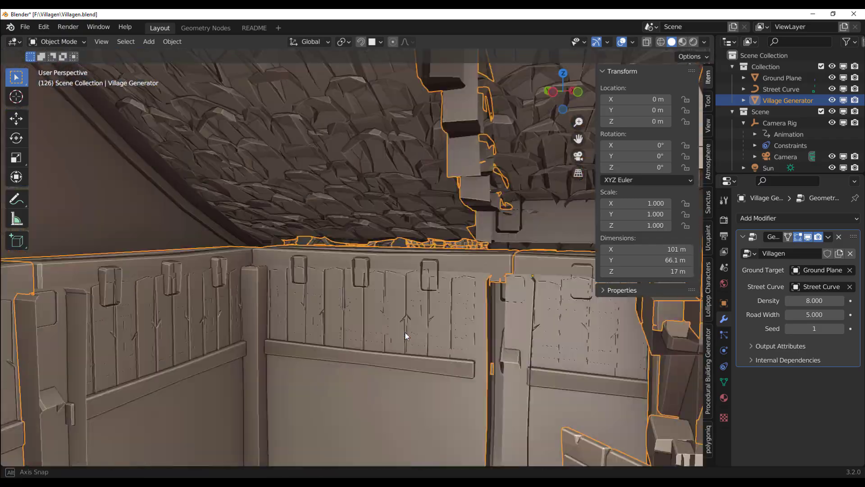
pyautogui.scroll(-4, 411, 336)
pyautogui.scroll(-10, 442, 337)
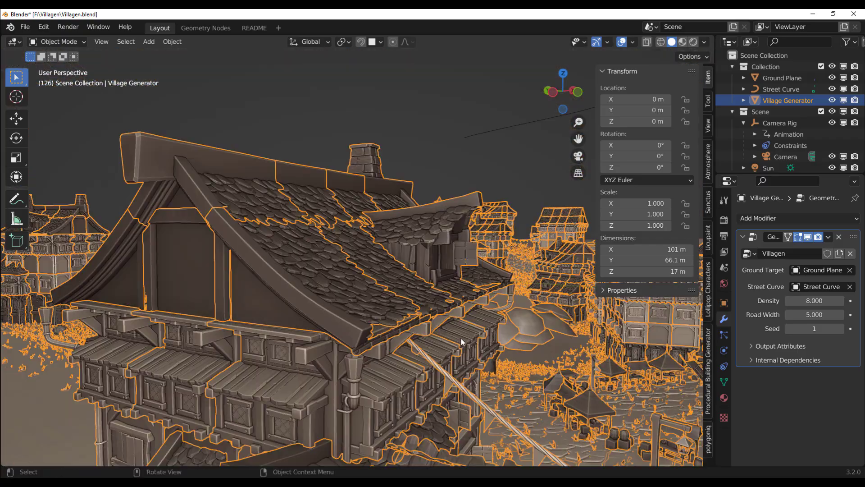
pyautogui.keyDown('shift'); pyautogui.moveTo(474, 345); pyautogui.dragTo(293, 310, button='middle'); pyautogui.keyUp('shift')
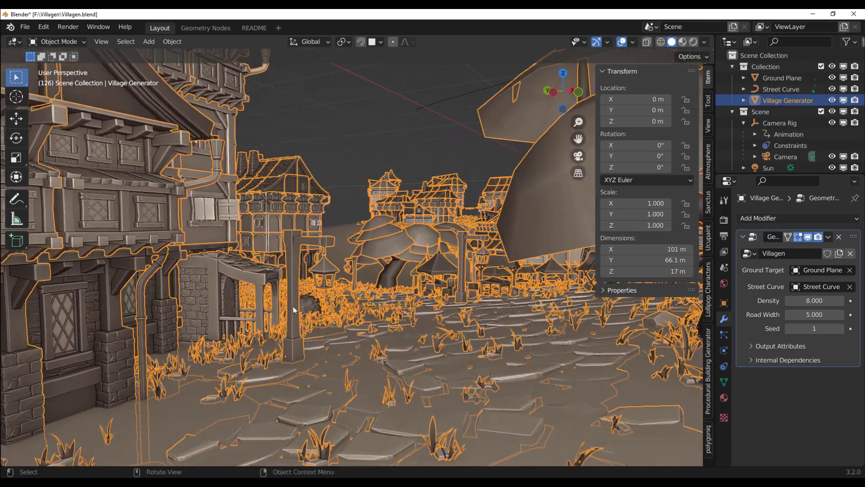
# Inspect the cobbled streets, market stalls, lanterns and trees at street level, and the whole village from afar
pyautogui.moveTo(397, 298); pyautogui.dragTo(434, 269, button='middle')
pyautogui.keyDown('shift'); pyautogui.moveTo(500, 329); pyautogui.dragTo(284, 276, button='middle'); pyautogui.keyUp('shift')
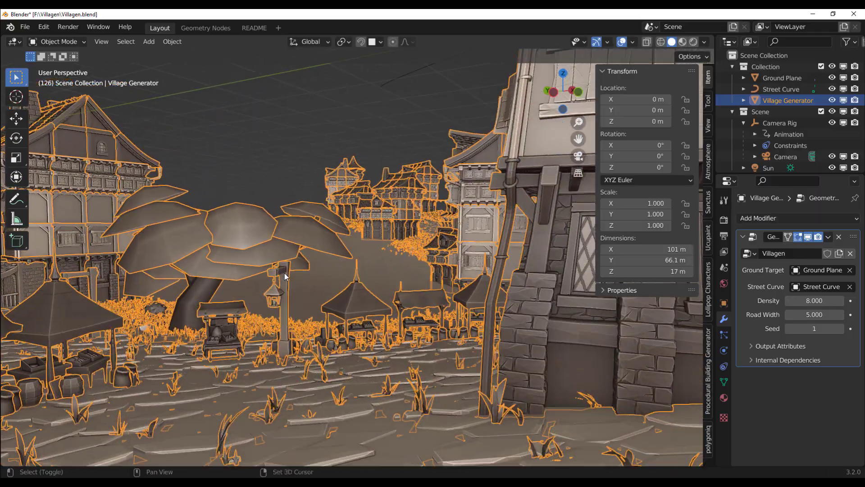
pyautogui.moveTo(309, 328); pyautogui.dragTo(408, 337, button='middle')
pyautogui.moveTo(230, 391)
pyautogui.mouseDown(button='middle')
pyautogui.moveTo(323, 333)
pyautogui.moveTo(267, 396)
pyautogui.mouseUp(button='middle')
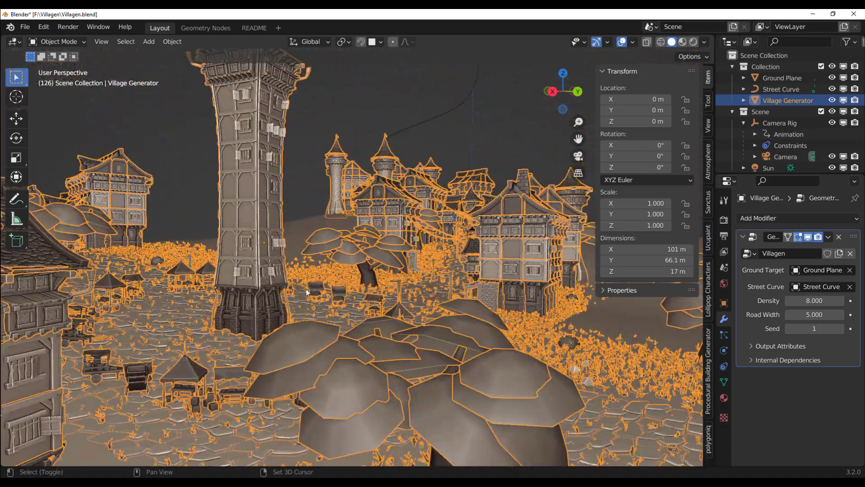
pyautogui.keyDown('shift'); pyautogui.moveTo(299, 208); pyautogui.dragTo(302, 353, button='middle'); pyautogui.keyUp('shift')
pyautogui.moveTo(304, 248); pyautogui.dragTo(472, 226, button='middle')
pyautogui.scroll(-8, 309, 254)
pyautogui.scroll(-6, 353, 265)
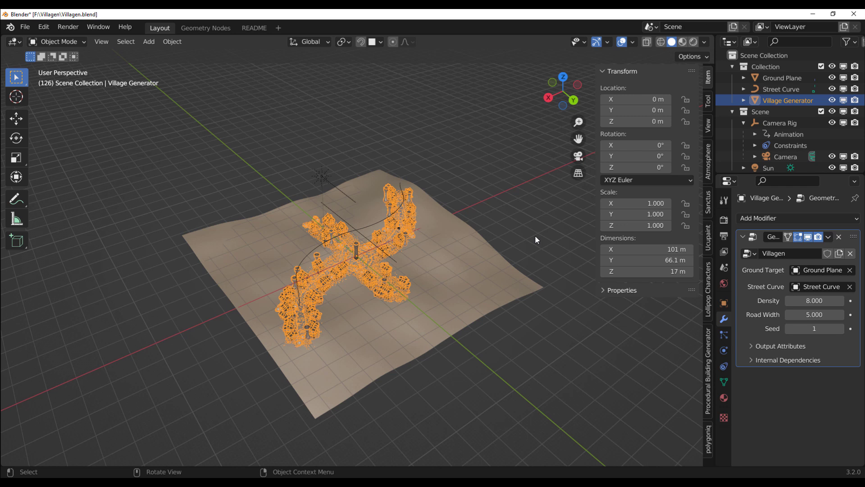
# Edit the Street Curve from the top view and draw an arching street across the ground plane's upper part
pyautogui.click(394, 260)
pyautogui.moveTo(425, 244)
pyautogui.mouseDown(button='middle')
pyautogui.moveTo(458, 256)
pyautogui.moveTo(440, 248)
pyautogui.mouseUp(button='middle')
pyautogui.moveTo(342, 337); pyautogui.dragTo(380, 313, button='middle')
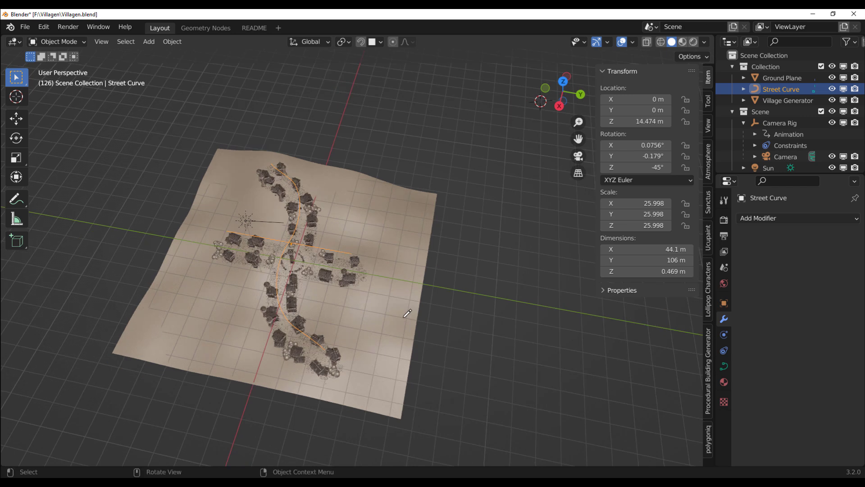
pyautogui.press('Tab')
pyautogui.click(562, 83)
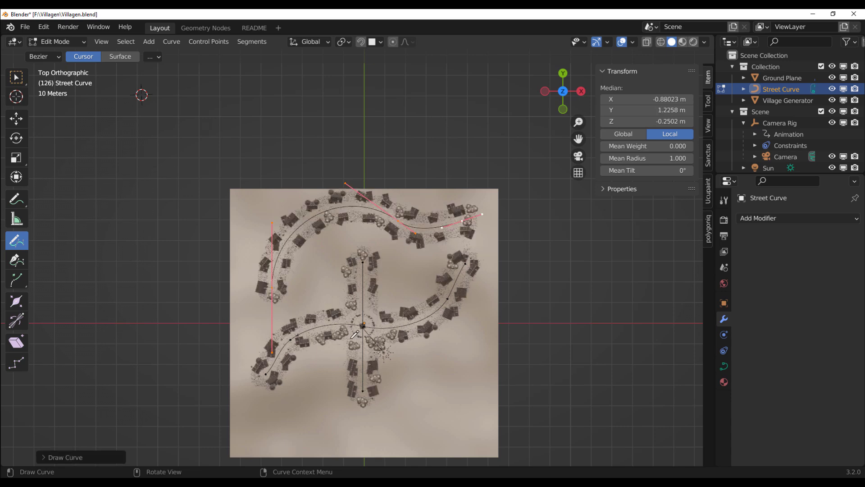
# Check the houses along the new street and draw a winding street across the ground plane's lower part in top view
pyautogui.moveTo(305, 320); pyautogui.dragTo(403, 250, button='middle')
pyautogui.scroll(5, 338, 307)
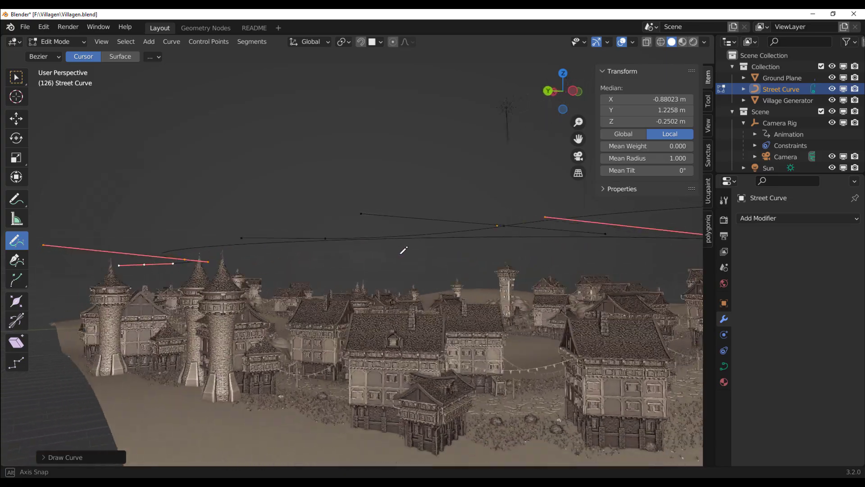
pyautogui.scroll(6, 404, 250)
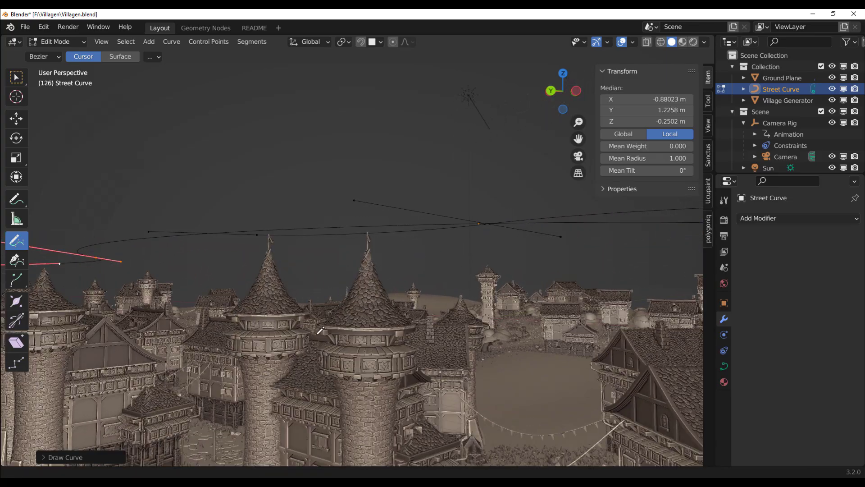
pyautogui.scroll(-5, 318, 333)
pyautogui.moveTo(362, 259); pyautogui.dragTo(277, 310, button='middle')
pyautogui.scroll(-5, 367, 282)
pyautogui.click(564, 77)
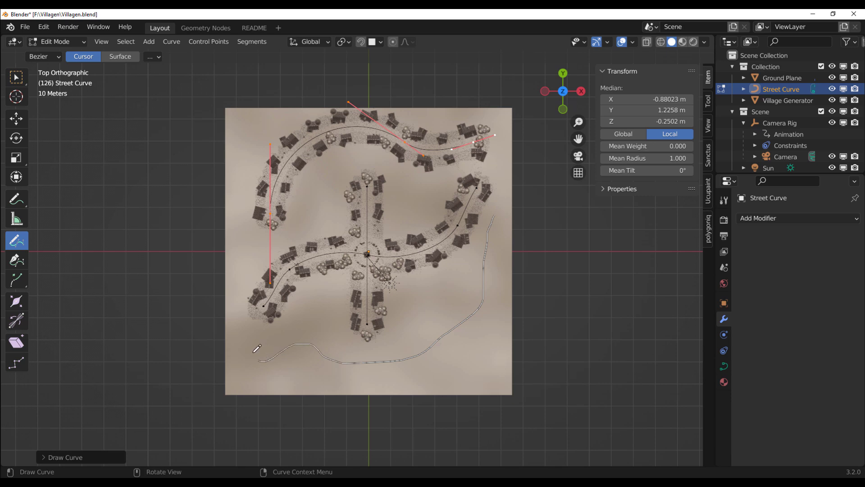
# Draw a short street crossing the lower winding street near its left end, seen from the top
pyautogui.moveTo(496, 326); pyautogui.dragTo(421, 238, button='middle')
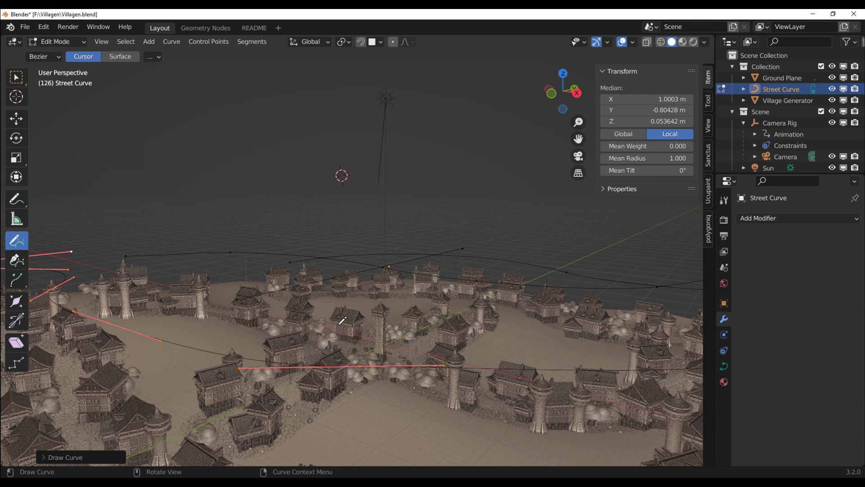
pyautogui.moveTo(343, 320); pyautogui.dragTo(385, 323, button='middle')
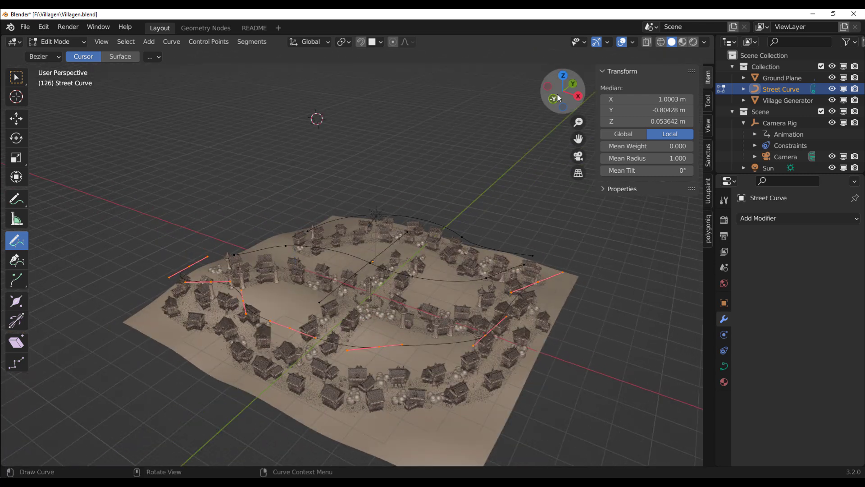
pyautogui.click(563, 76)
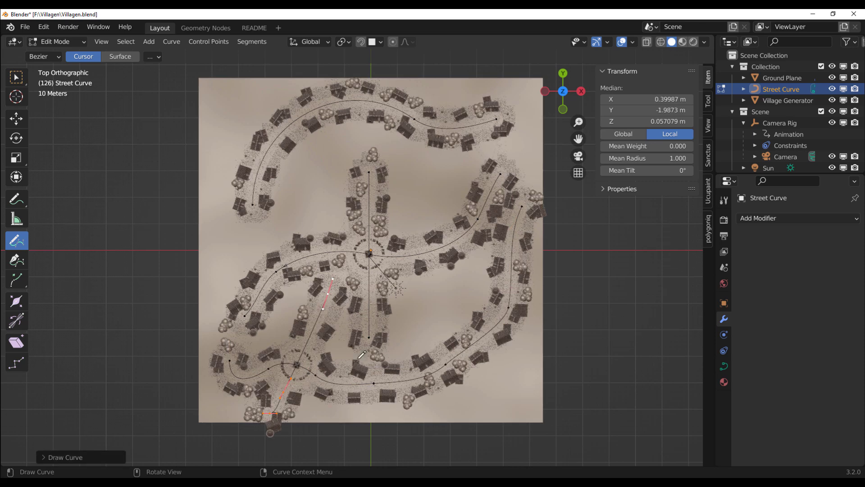
# Examine the newly drawn streets and their houses from street level and from above
pyautogui.moveTo(361, 355)
pyautogui.mouseDown(button='middle')
pyautogui.moveTo(348, 381)
pyautogui.moveTo(348, 358)
pyautogui.mouseUp(button='middle')
pyautogui.scroll(5, 345, 385)
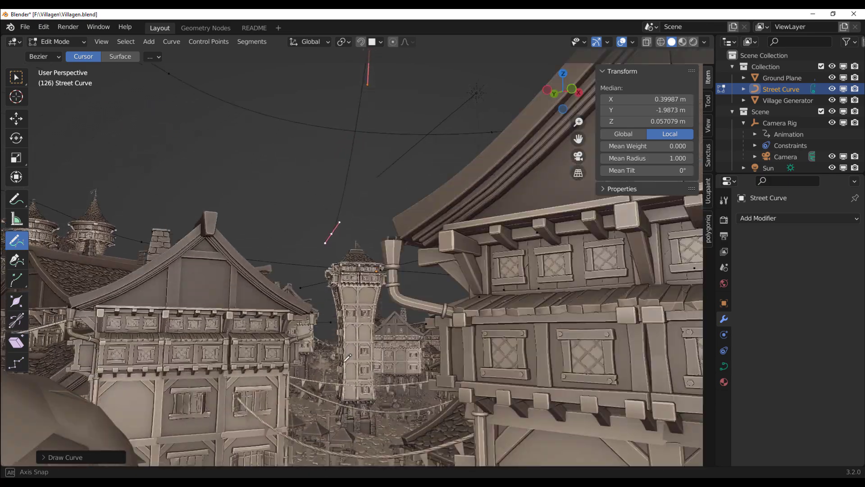
pyautogui.scroll(3, 346, 361)
pyautogui.scroll(-3, 354, 379)
pyautogui.keyDown('shift'); pyautogui.moveTo(363, 406); pyautogui.dragTo(344, 367, button='middle'); pyautogui.keyUp('shift')
pyautogui.moveTo(415, 344); pyautogui.dragTo(395, 339, button='middle')
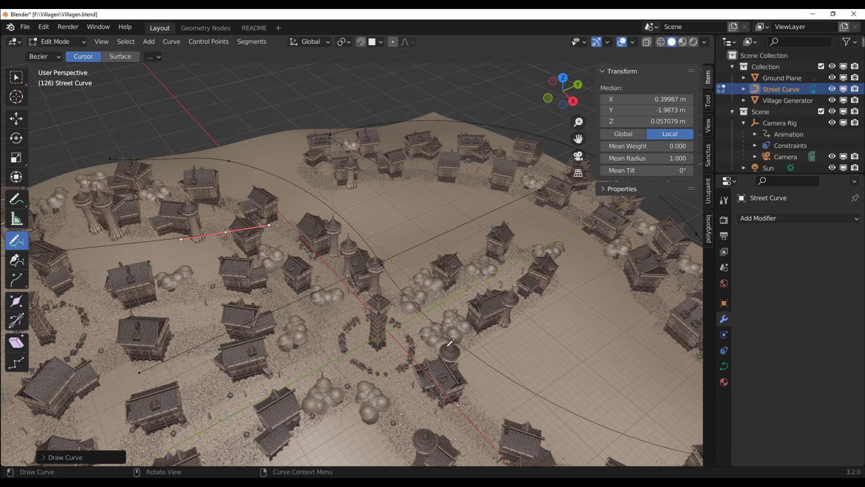
pyautogui.moveTo(451, 342); pyautogui.dragTo(387, 311, button='middle')
# Return to Object Mode and set the render engine to Cycles, showing the viewport in Rendered shading
pyautogui.click(57, 41)
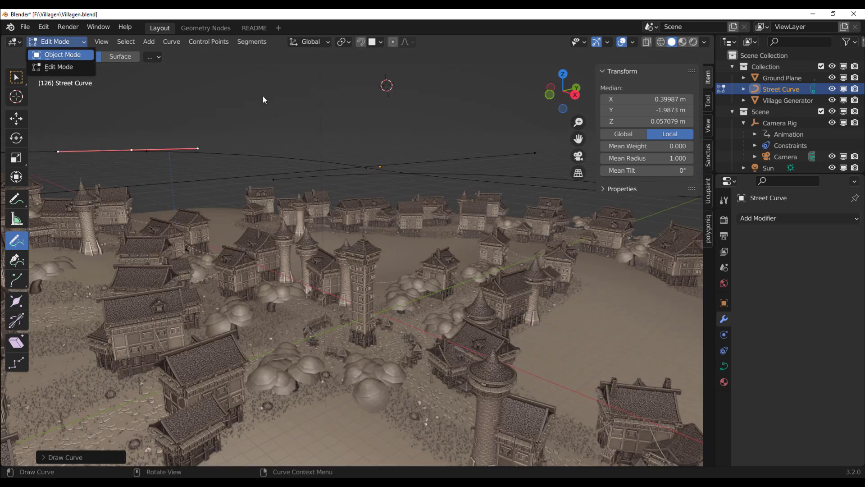
pyautogui.press('Tab')
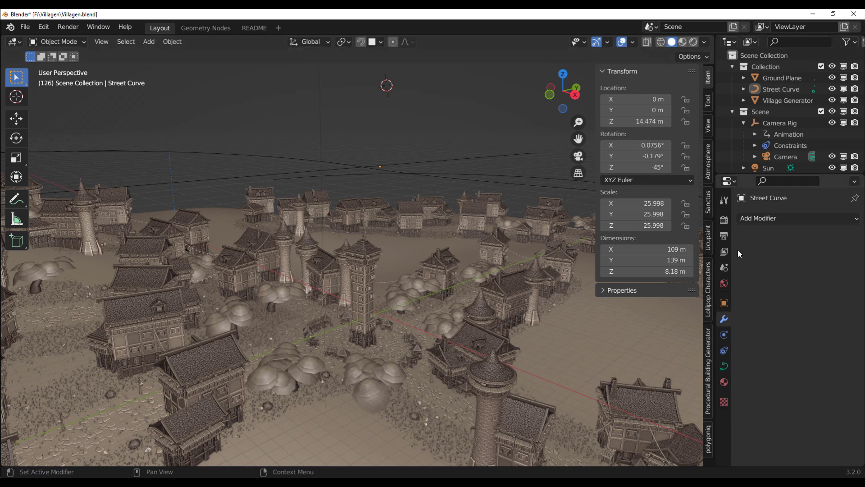
pyautogui.click(724, 219)
pyautogui.click(807, 256)
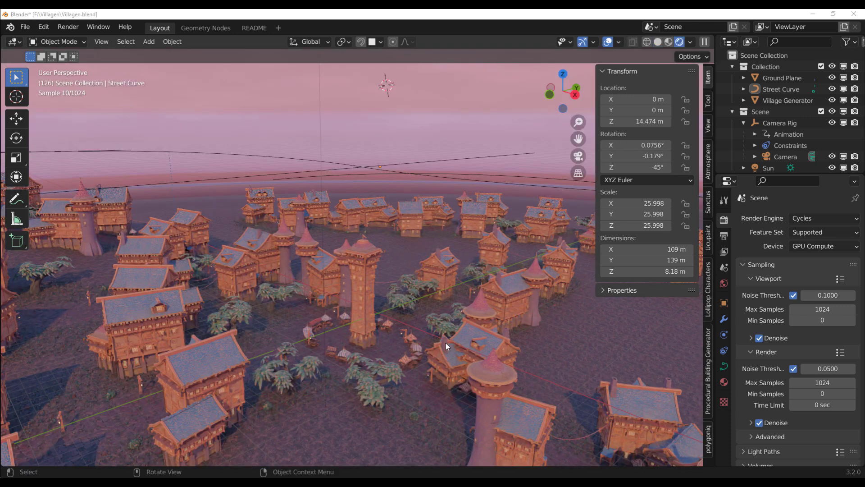
# Hide the viewport overlays and examine the tall central tower in the rendered village
pyautogui.scroll(-1, 446, 342)
pyautogui.moveTo(445, 342); pyautogui.dragTo(447, 326, button='middle')
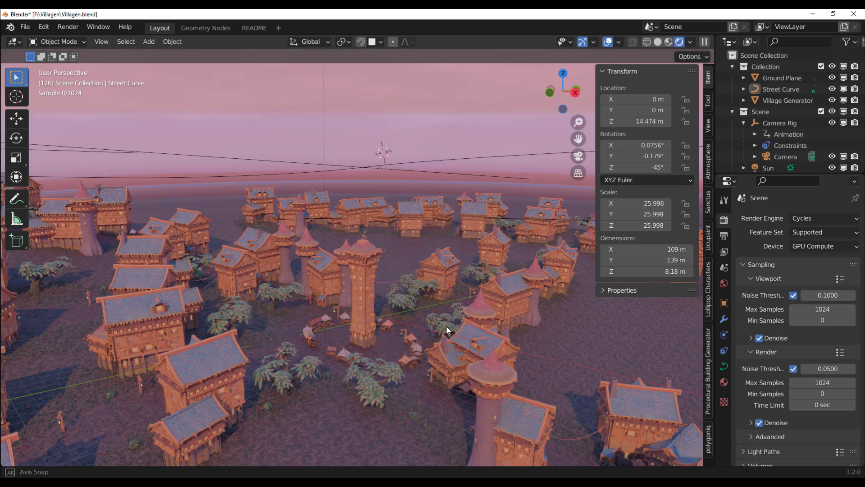
pyautogui.scroll(4, 446, 326)
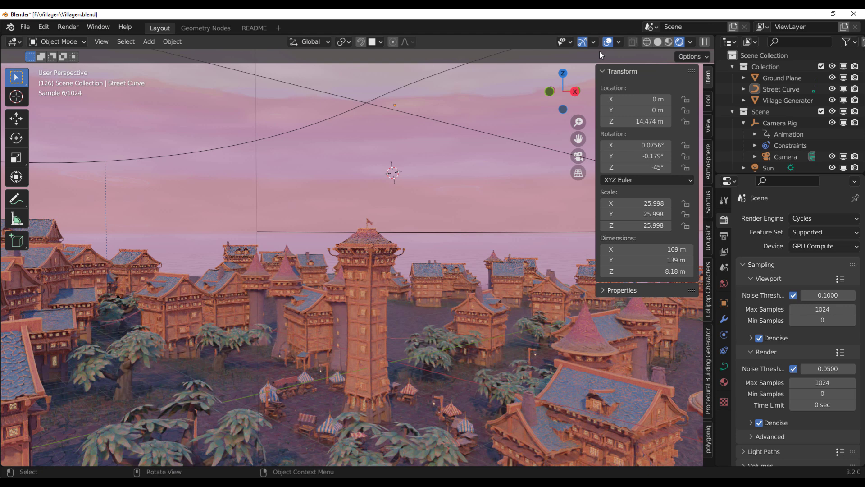
pyautogui.scroll(-1, 412, 322)
pyautogui.keyDown('shift'); pyautogui.moveTo(407, 306); pyautogui.dragTo(388, 336, button='middle'); pyautogui.keyUp('shift')
pyautogui.scroll(2, 414, 272)
pyautogui.scroll(6, 388, 336)
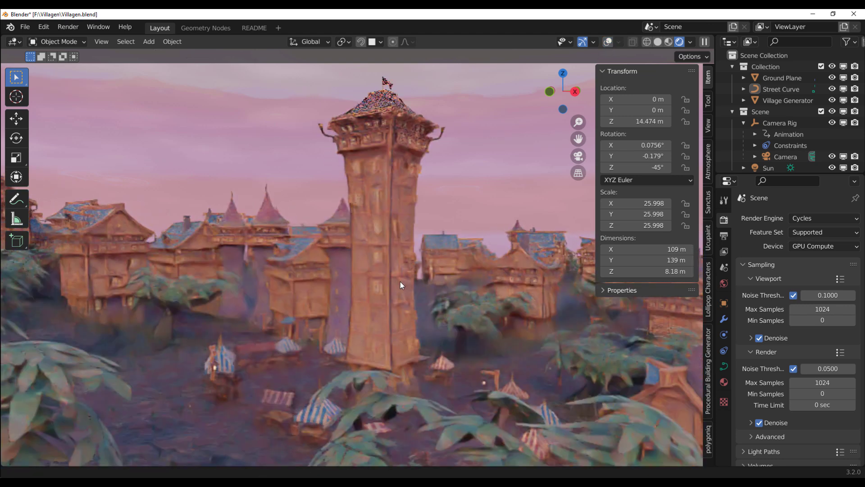
pyautogui.scroll(3, 409, 261)
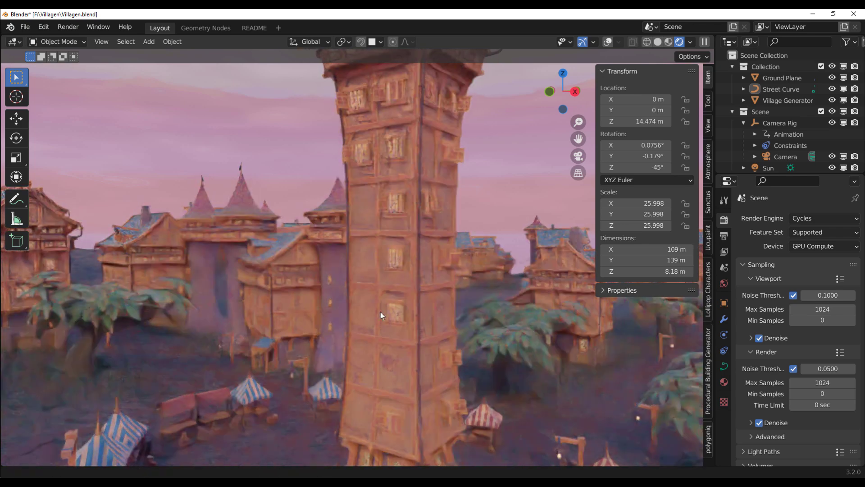
# Examine the rendered market stalls, trees and buildings at street level, and the whole village from above
pyautogui.keyDown('shift'); pyautogui.moveTo(380, 312); pyautogui.dragTo(439, 212, button='middle'); pyautogui.keyUp('shift')
pyautogui.moveTo(410, 304); pyautogui.dragTo(321, 260, button='middle')
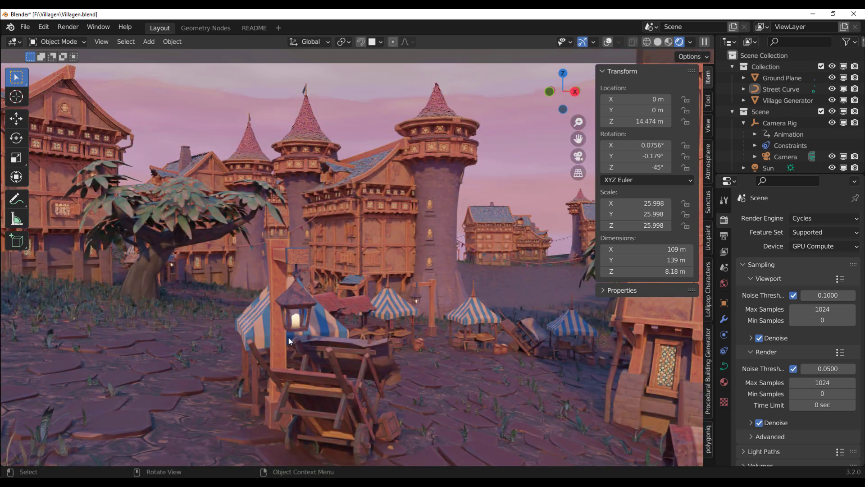
pyautogui.moveTo(289, 337); pyautogui.dragTo(444, 255, button='middle')
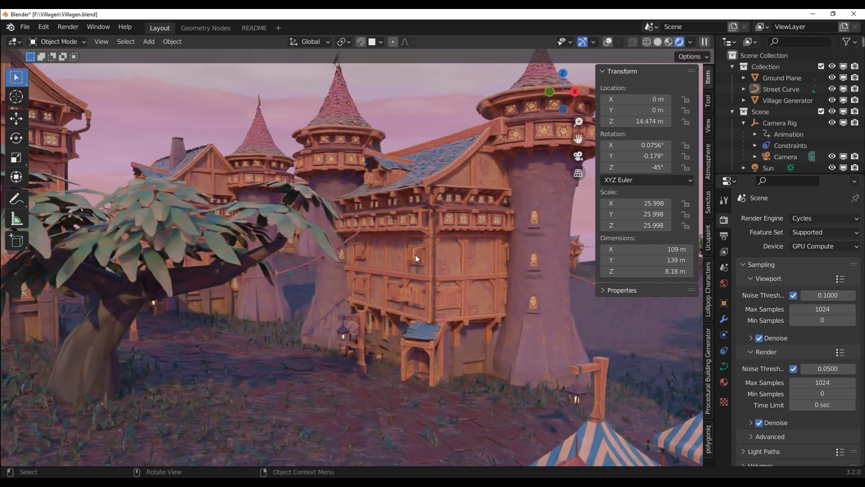
pyautogui.keyDown('shift'); pyautogui.moveTo(267, 327); pyautogui.dragTo(526, 285, button='middle'); pyautogui.keyUp('shift')
pyautogui.scroll(-4, 361, 324)
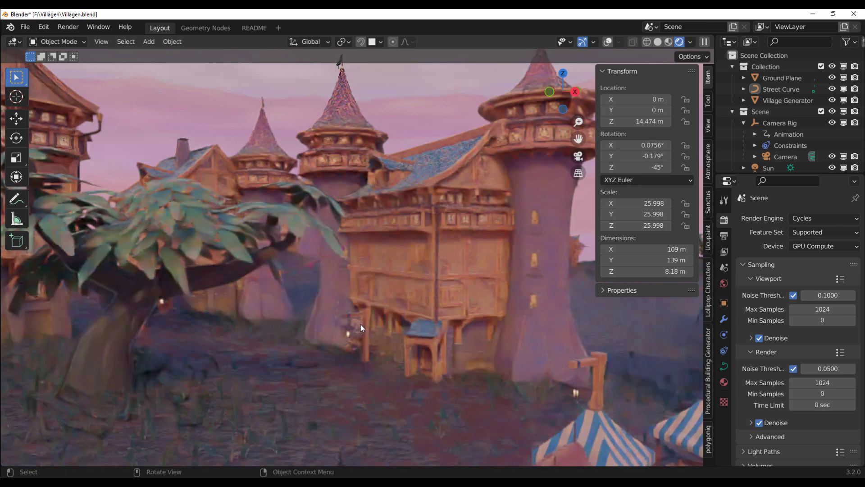
pyautogui.moveTo(361, 328); pyautogui.dragTo(389, 283, button='middle')
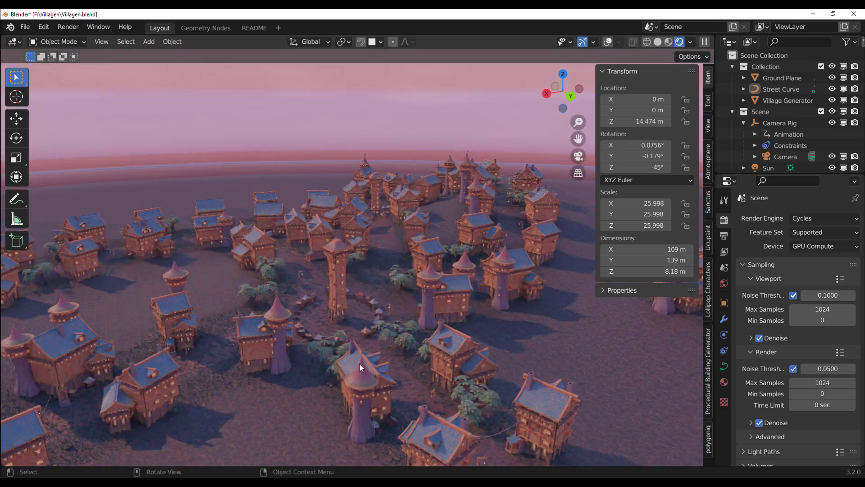
# Select the Village Generator object and switch the viewport back to Solid shading
pyautogui.click(359, 364)
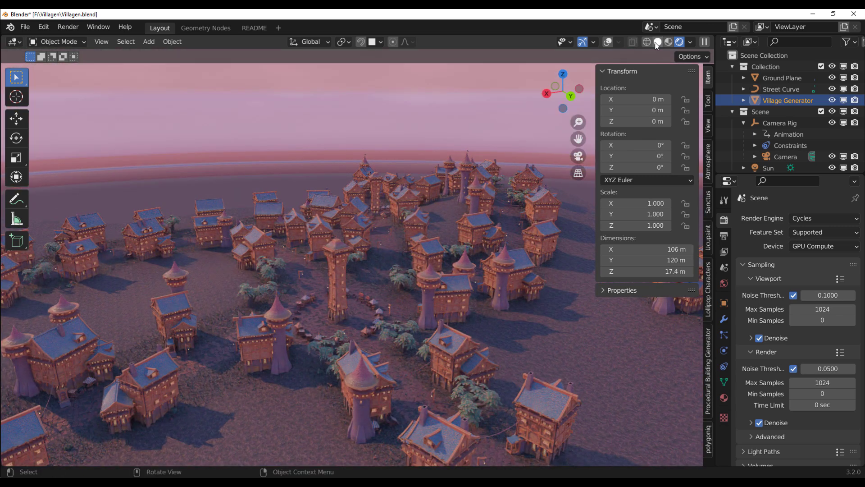
pyautogui.click(657, 44)
pyautogui.scroll(-4, 396, 252)
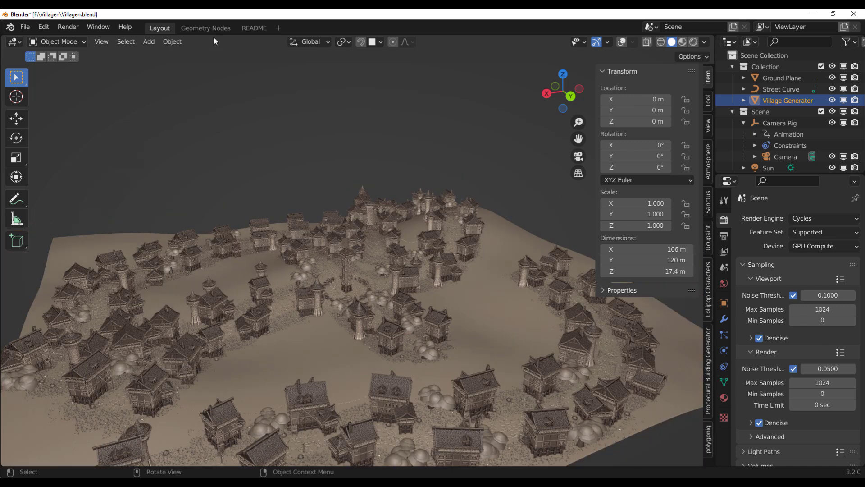
# Open the Geometry Nodes workspace and look over the Buildings frame and the village model
pyautogui.click(210, 28)
pyautogui.scroll(4, 216, 361)
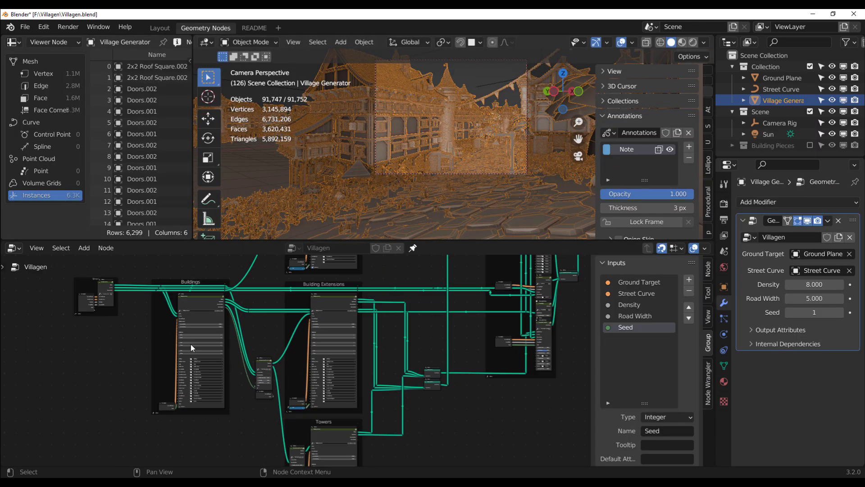
pyautogui.scroll(3, 206, 315)
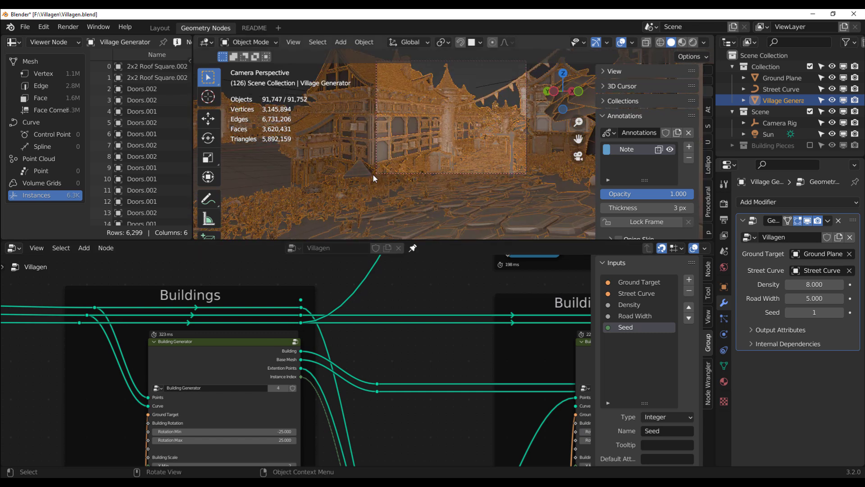
pyautogui.moveTo(372, 174); pyautogui.dragTo(476, 136, button='middle')
pyautogui.scroll(-6, 450, 135)
pyautogui.scroll(3, 455, 136)
pyautogui.scroll(6, 469, 137)
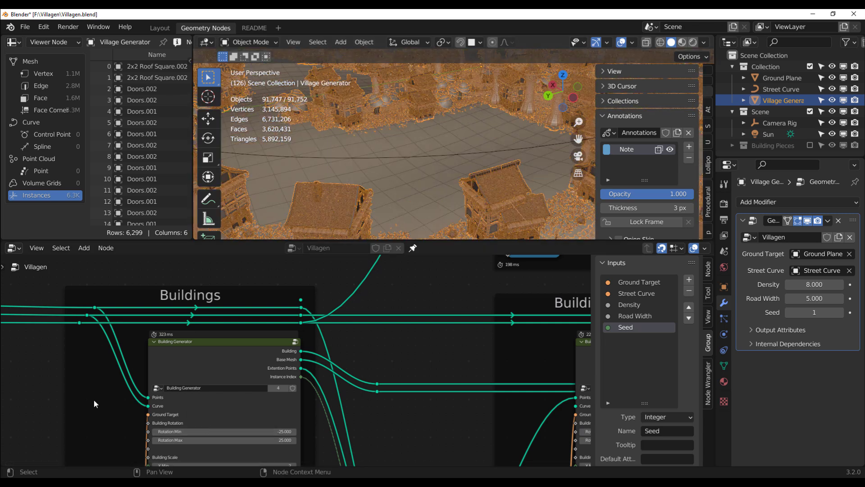
# Examine the Building Generator node's rotation, X/Y/Z scale and building-piece collection inputs
pyautogui.scroll(4, 87, 394)
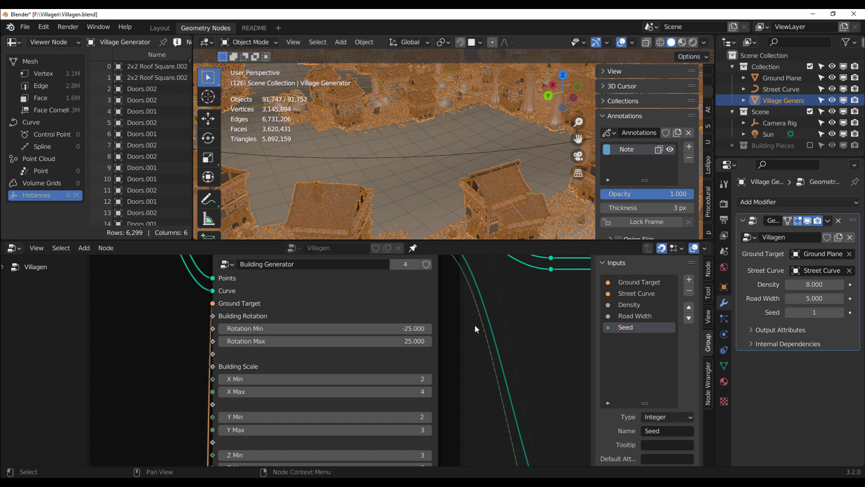
pyautogui.moveTo(541, 311); pyautogui.dragTo(551, 255, button='middle')
pyautogui.scroll(1, 519, 377)
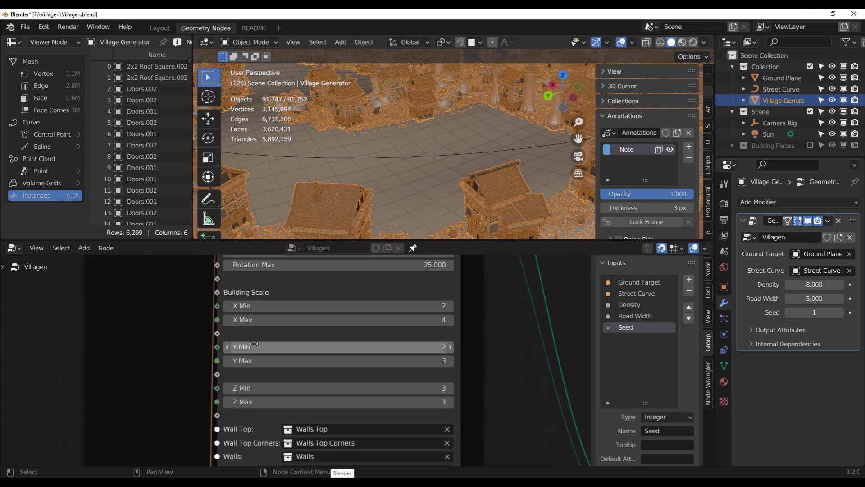
pyautogui.scroll(-4, 389, 375)
pyautogui.moveTo(418, 389); pyautogui.dragTo(446, 302, button='middle')
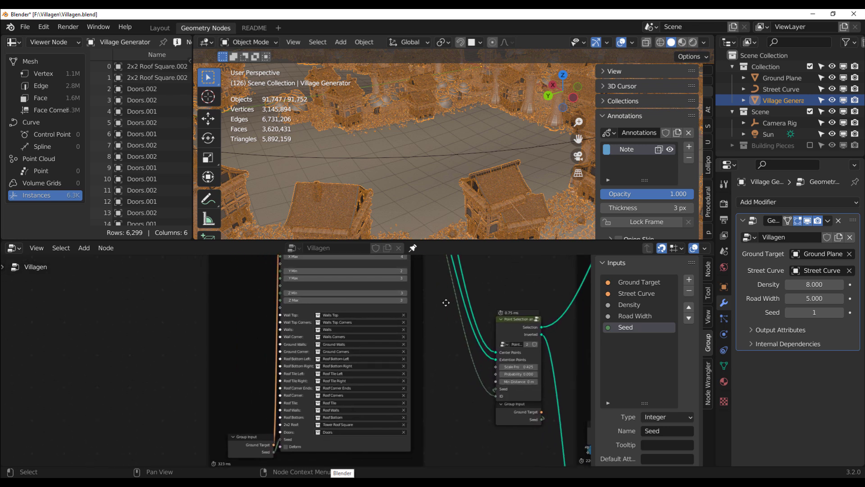
pyautogui.scroll(3, 411, 363)
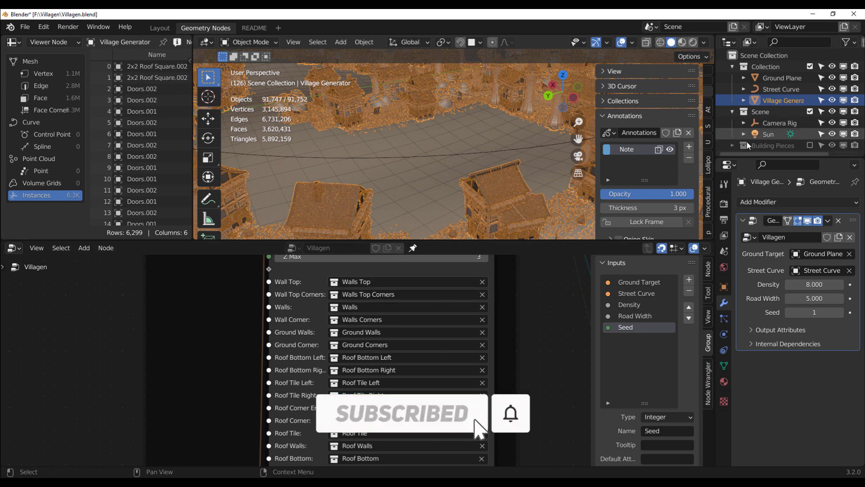
# Expand the Building Pieces collection, look through its sub-collections, and collapse it again
pyautogui.click(731, 147)
pyautogui.scroll(-5, 737, 136)
pyautogui.scroll(6, 737, 136)
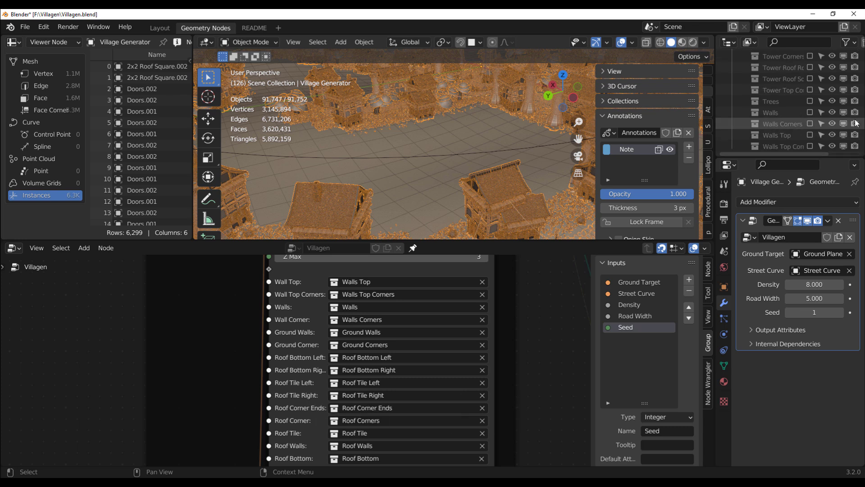
pyautogui.scroll(-4, 783, 145)
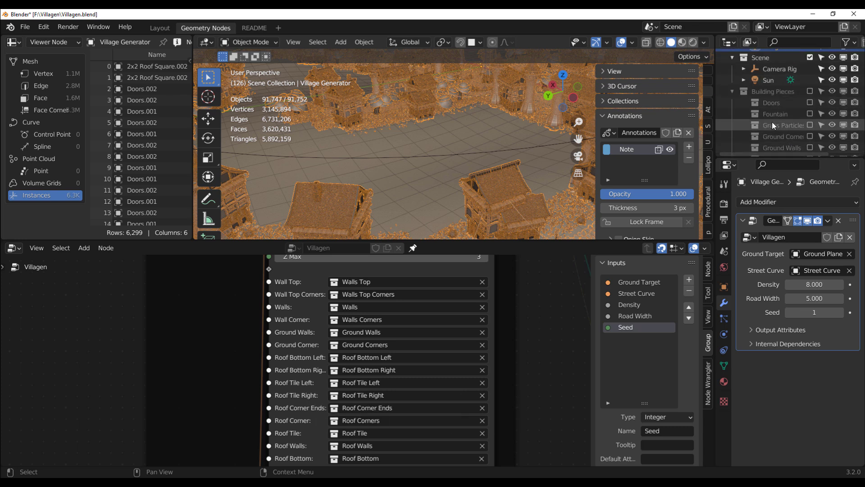
pyautogui.click(733, 91)
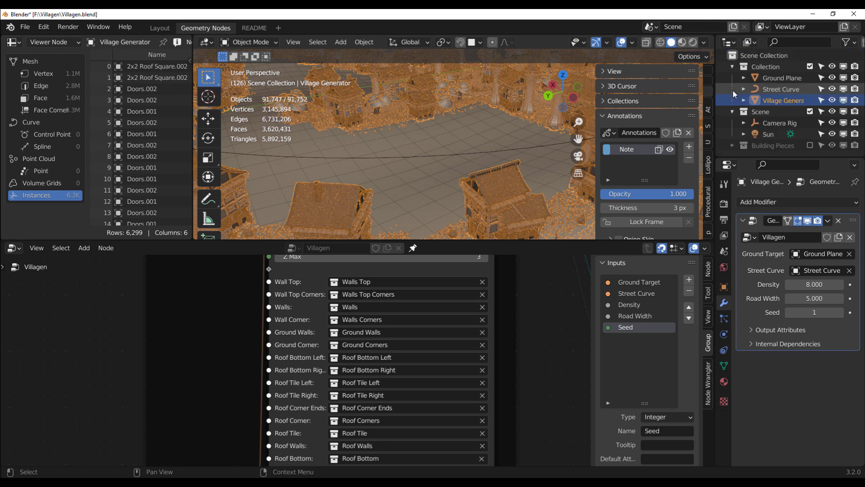
# Examine the scale and collection inputs of the building extension generator and the tower generator above it
pyautogui.scroll(-2, 411, 305)
pyautogui.moveTo(447, 392); pyautogui.dragTo(192, 423, button='middle')
pyautogui.moveTo(352, 383); pyautogui.dragTo(221, 363, button='middle')
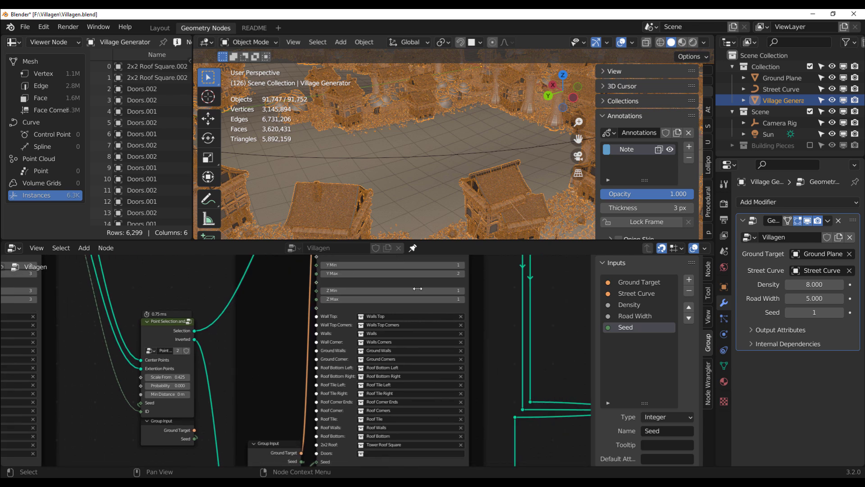
pyautogui.moveTo(361, 419); pyautogui.dragTo(366, 464, button='middle')
pyautogui.moveTo(418, 288); pyautogui.dragTo(367, 386, button='middle')
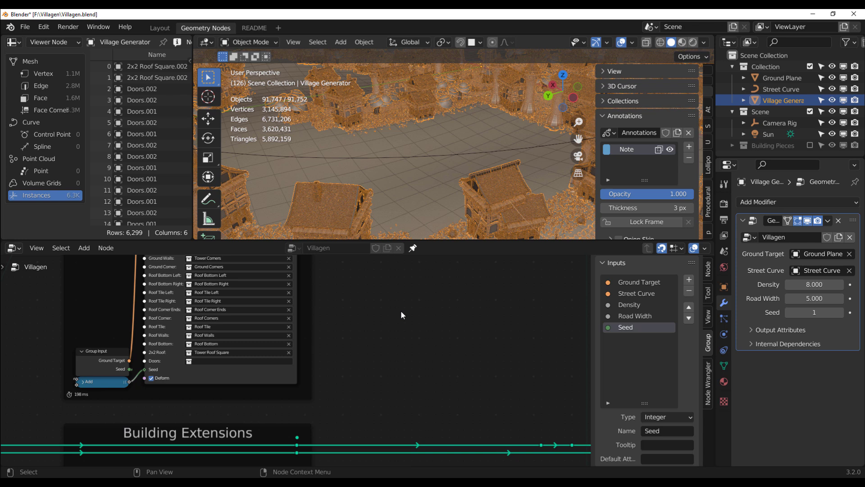
pyautogui.moveTo(370, 280); pyautogui.dragTo(411, 375, button='middle')
pyautogui.moveTo(468, 270); pyautogui.dragTo(375, 303, button='middle')
pyautogui.scroll(-1, 374, 304)
# Examine the whole village along its street curves from a distance and from above
pyautogui.scroll(-6, 507, 64)
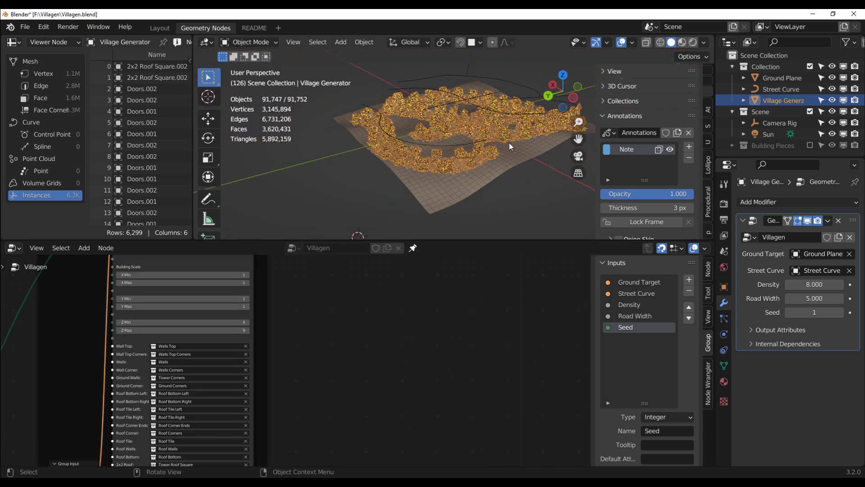
pyautogui.moveTo(515, 137); pyautogui.dragTo(410, 148, button='middle')
pyautogui.scroll(8, 410, 148)
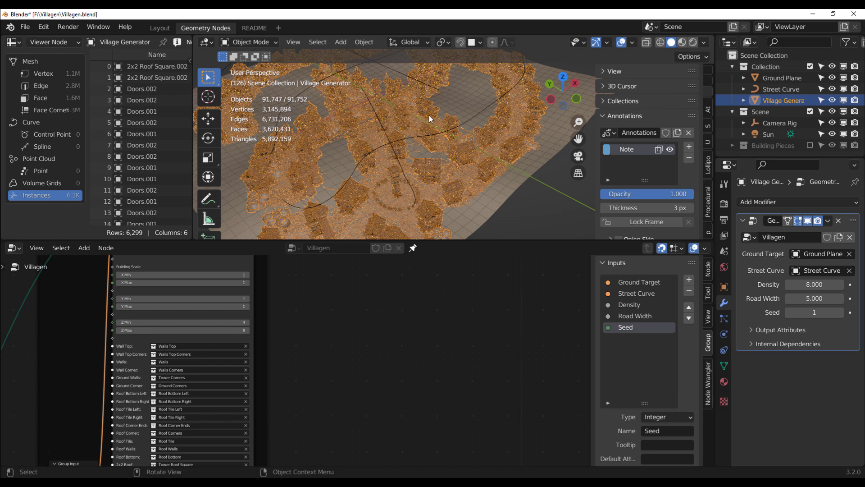
pyautogui.moveTo(429, 115); pyautogui.dragTo(409, 204, button='middle')
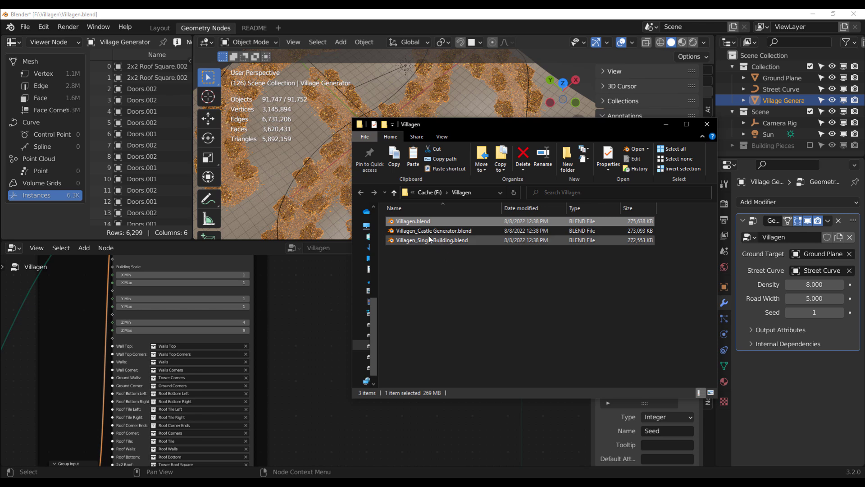
# Open Villagen_Castle Generator.blend from the Villagen folder in Blender, replacing the current file
pyautogui.moveTo(435, 231); pyautogui.dragTo(288, 147)
pyautogui.click(290, 153)
pyautogui.click(456, 270)
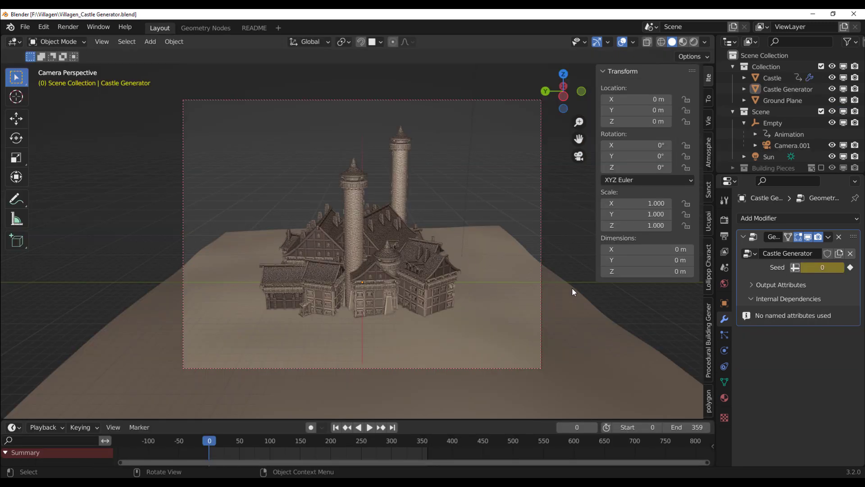
# View the castle from an angle, play its seed animation, and stop at frame 33
pyautogui.moveTo(572, 288); pyautogui.dragTo(522, 311, button='middle')
pyautogui.click(422, 293)
pyautogui.click(290, 137)
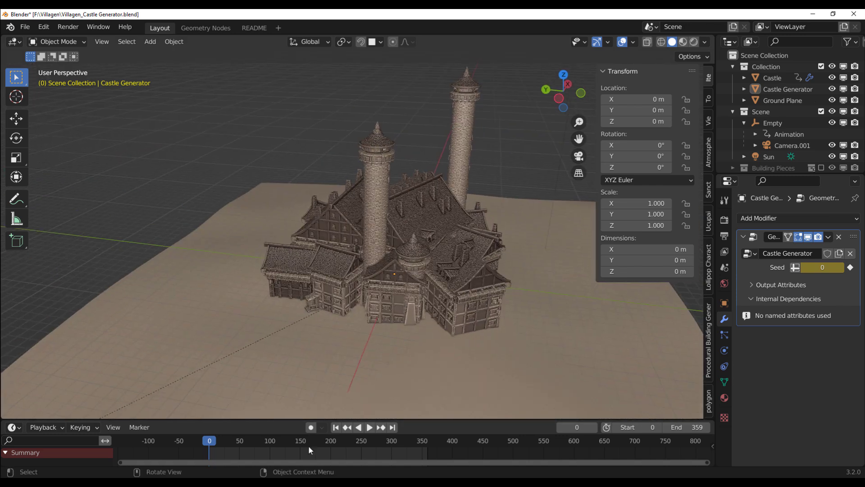
pyautogui.press('space')
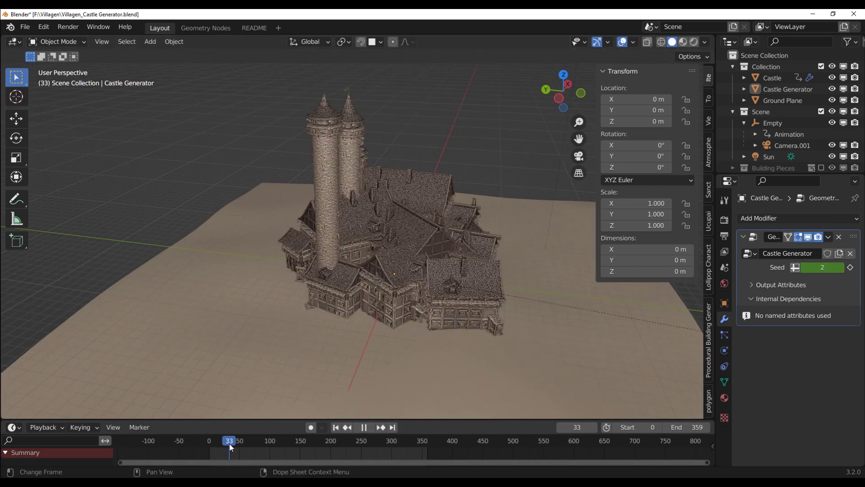
pyautogui.press('space')
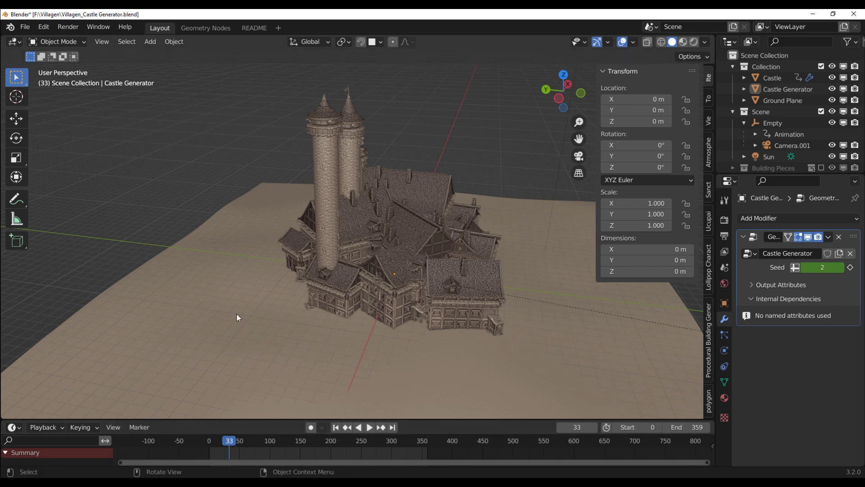
# Open the Geometry Nodes workspace and examine the Castle Generator node tree and its Building Generator nodes
pyautogui.click(211, 29)
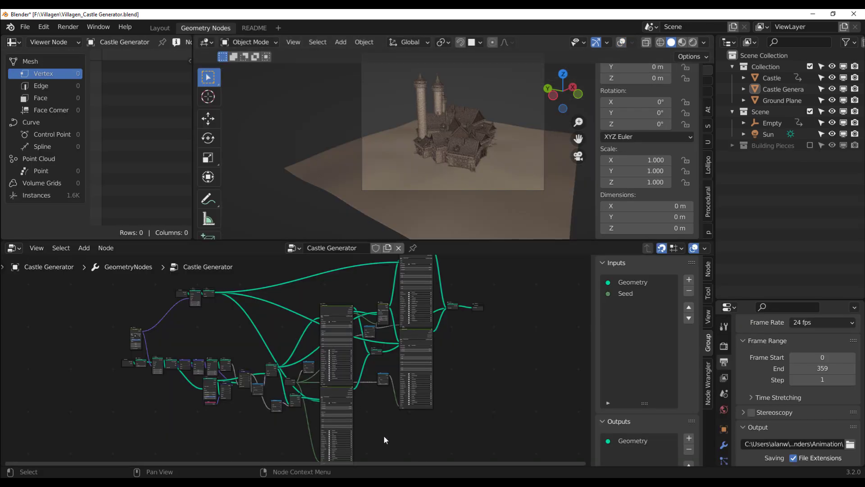
pyautogui.scroll(2, 383, 433)
pyautogui.moveTo(498, 413); pyautogui.dragTo(247, 342, button='middle')
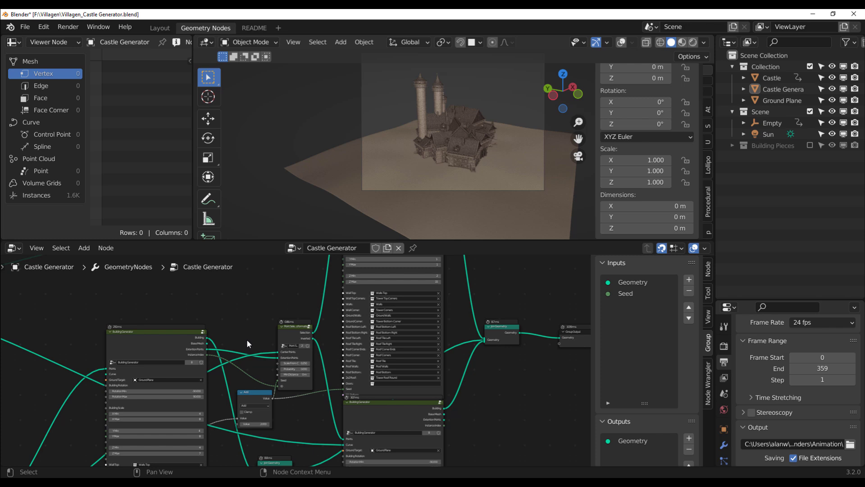
pyautogui.scroll(2, 279, 349)
pyautogui.scroll(1, 560, 443)
pyautogui.moveTo(560, 443); pyautogui.dragTo(523, 355, button='middle')
pyautogui.scroll(-1, 313, 395)
pyautogui.scroll(-3, 283, 434)
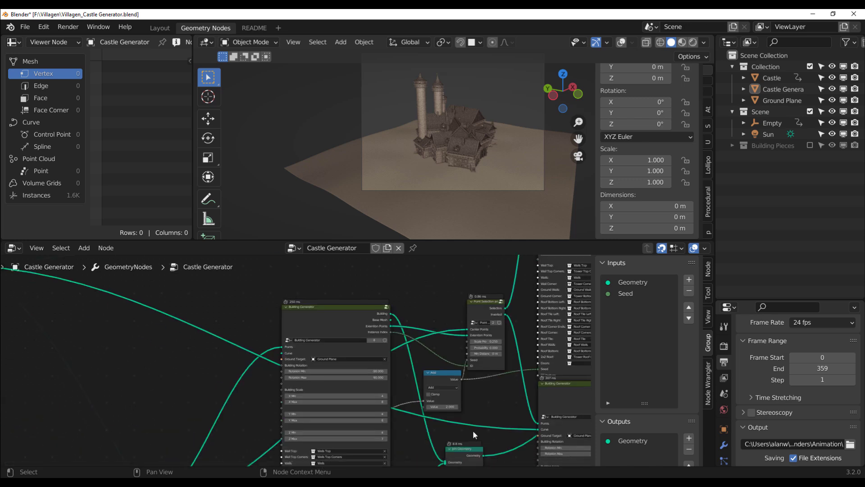
pyautogui.moveTo(266, 378); pyautogui.dragTo(417, 439, button='middle')
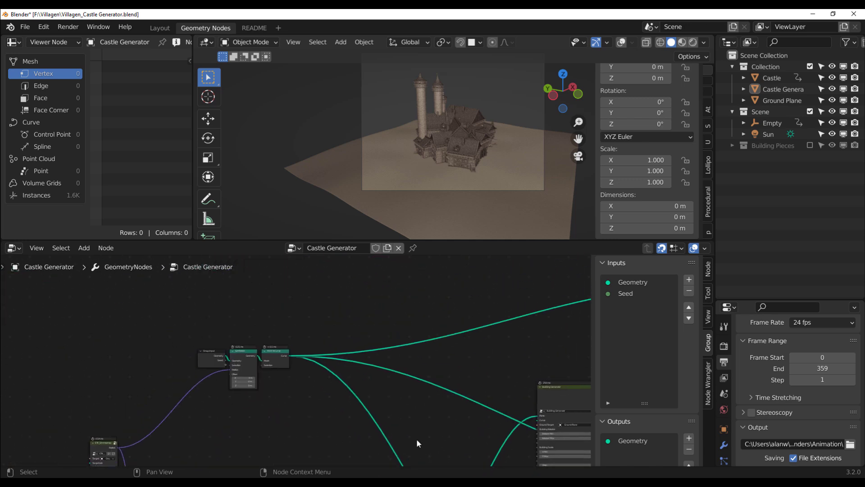
# Return to the Layout workspace and view the castle's towers and roofs from a low angle
pyautogui.hotkey('ctrl', 'pageup')
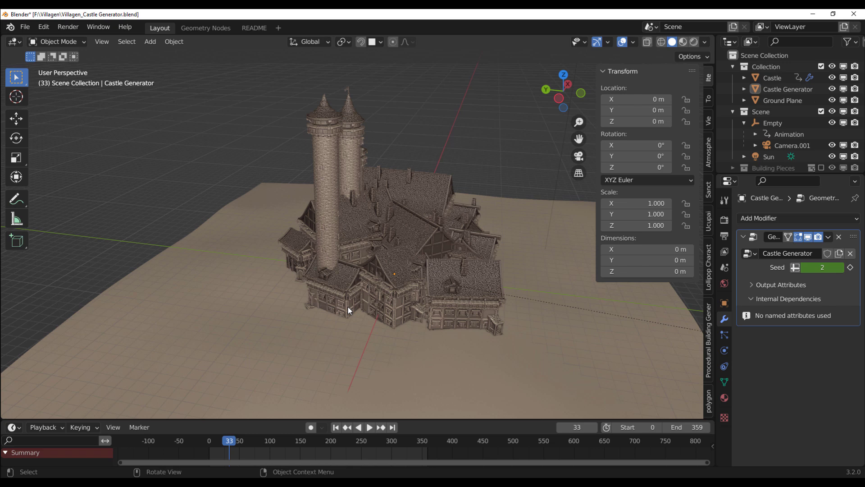
pyautogui.moveTo(446, 262); pyautogui.dragTo(455, 237, button='middle')
pyautogui.scroll(3, 429, 280)
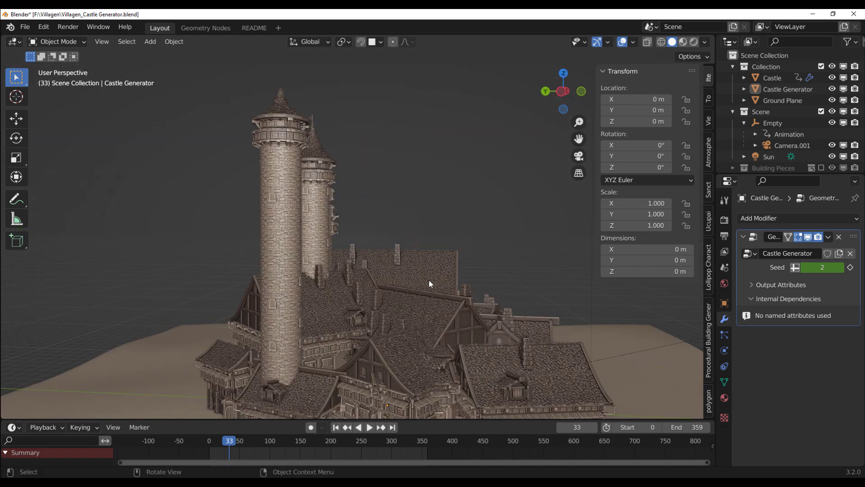
# Play the castle's seed animation, scrub to frame 307, view through the scene camera, and scrub to frame 338
pyautogui.scroll(-4, 428, 279)
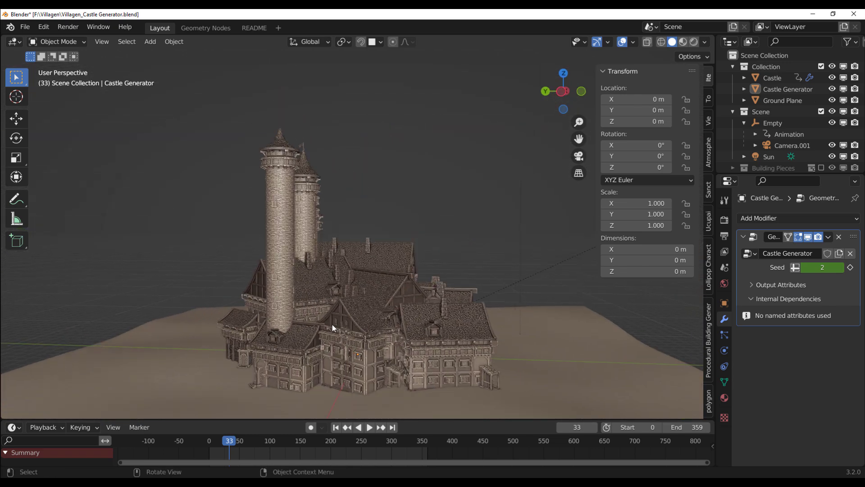
pyautogui.press('space')
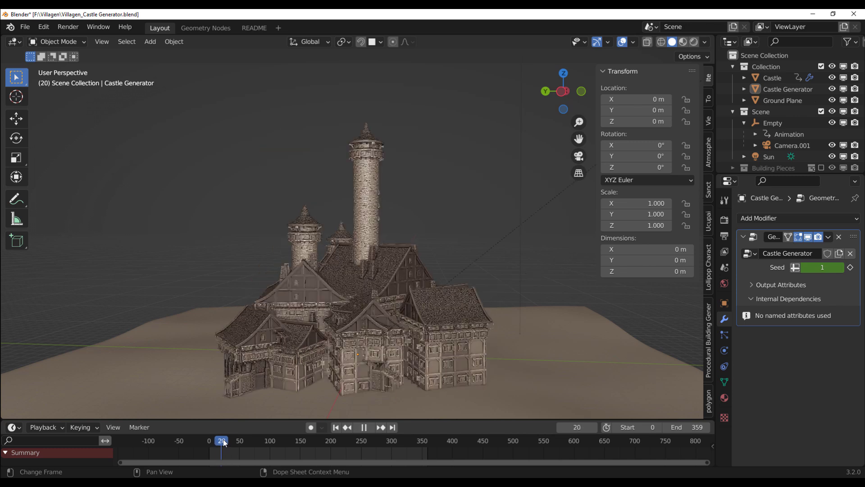
pyautogui.moveTo(243, 442); pyautogui.dragTo(396, 447)
pyautogui.press('space')
pyautogui.press('KP_0')
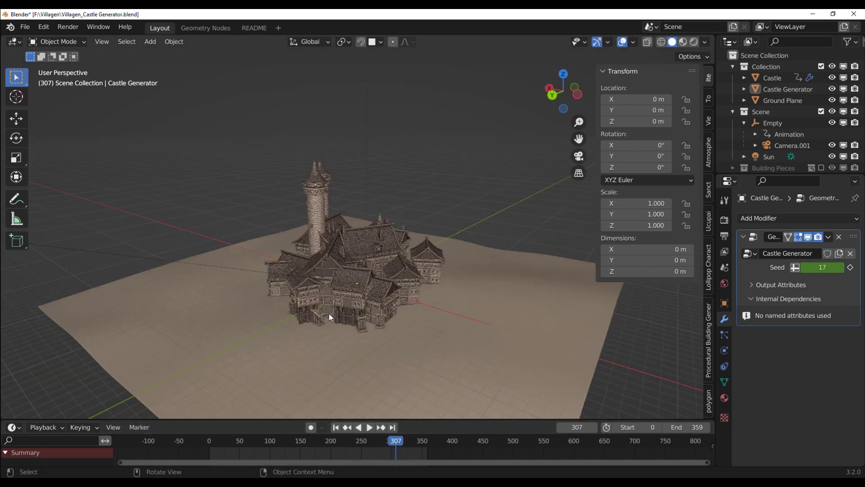
pyautogui.moveTo(383, 439); pyautogui.dragTo(414, 441)
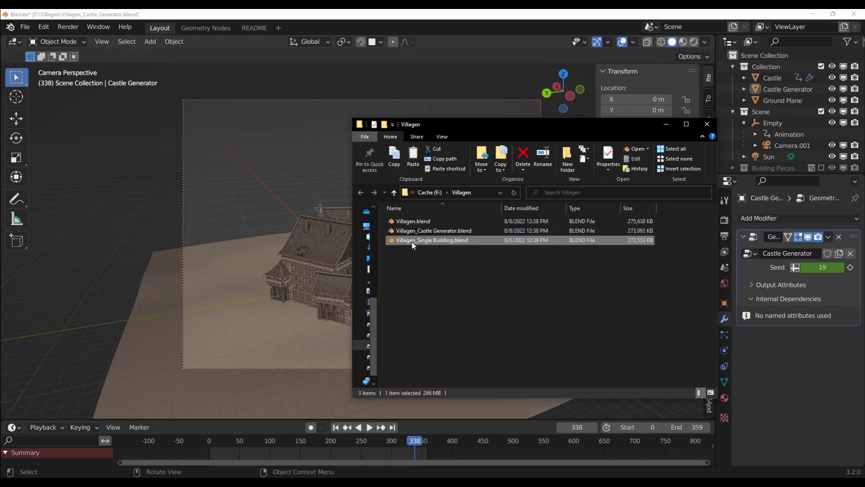
# Open Villagen_Single Building.blend from the Villagen folder in Blender, discarding the changes to the castle file
pyautogui.moveTo(410, 241); pyautogui.dragTo(176, 163)
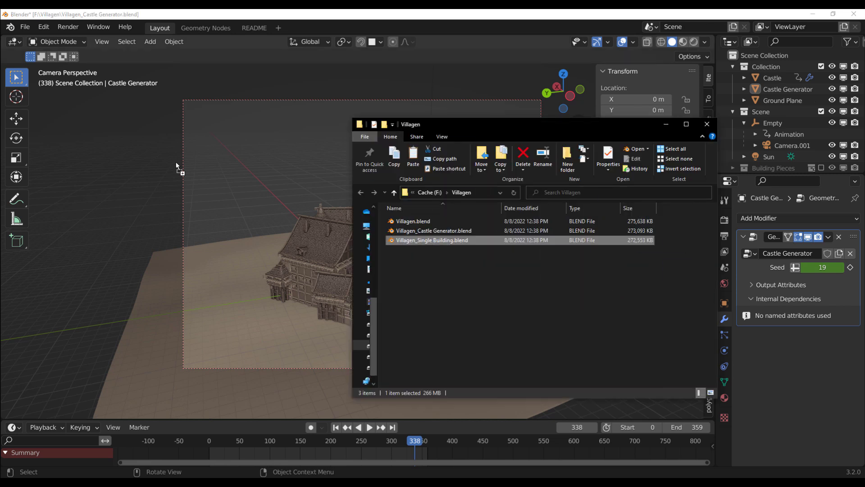
pyautogui.moveTo(253, 164); pyautogui.dragTo(253, 164)
pyautogui.click(253, 164)
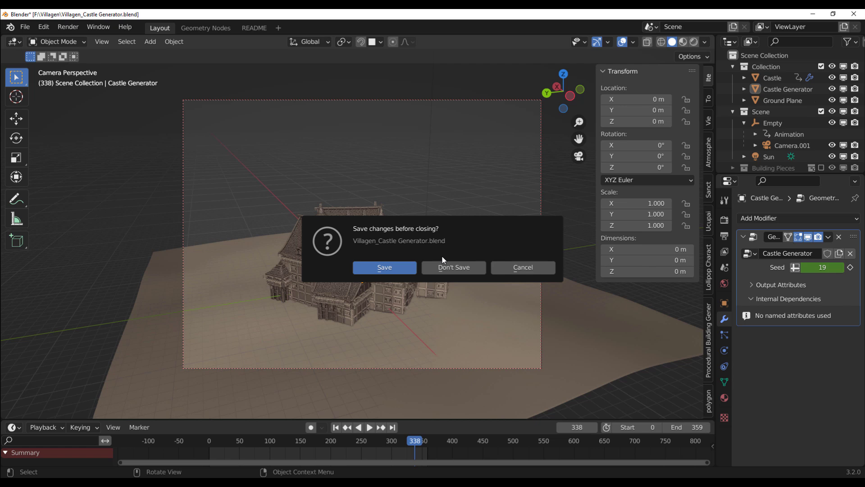
pyautogui.click(459, 267)
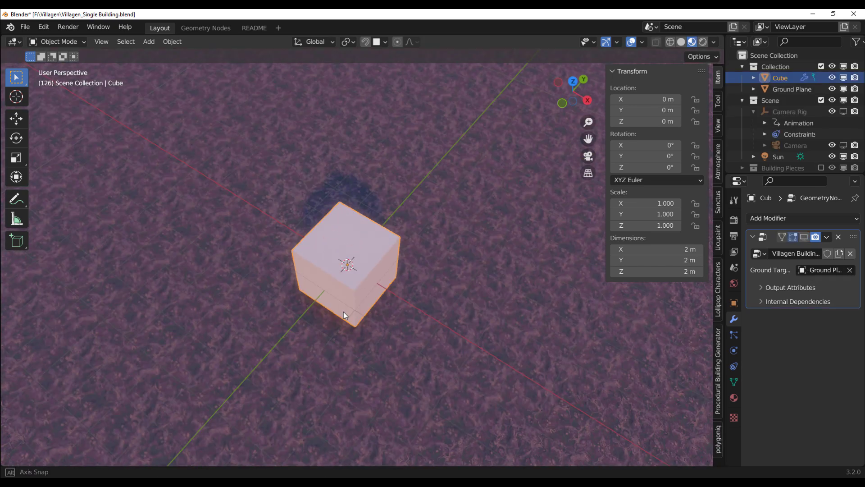
# Enable viewport display of the cube's Villagen Building modifier and enter Edit Mode on the cube
pyautogui.moveTo(343, 311); pyautogui.dragTo(386, 238, button='middle')
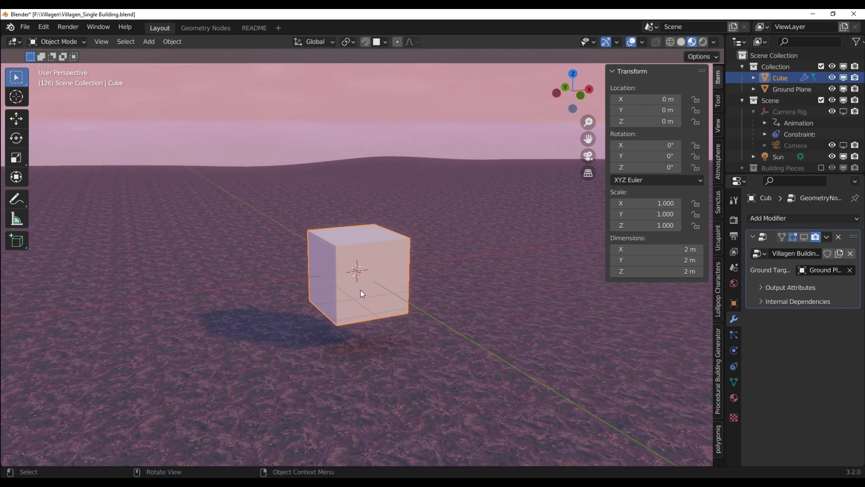
pyautogui.click(805, 238)
pyautogui.moveTo(483, 286); pyautogui.dragTo(375, 275, button='middle')
pyautogui.press('Tab')
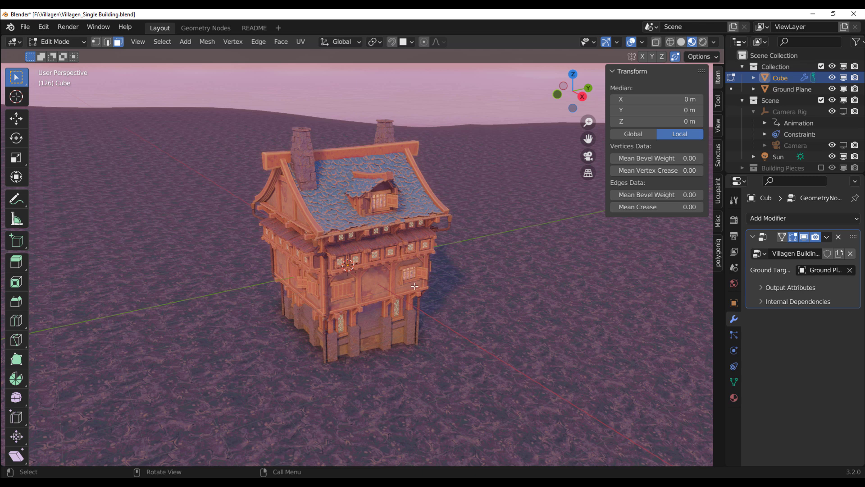
# Turn off the building modifier's viewport display and select the cube's side face facing positive Y
pyautogui.click(802, 240)
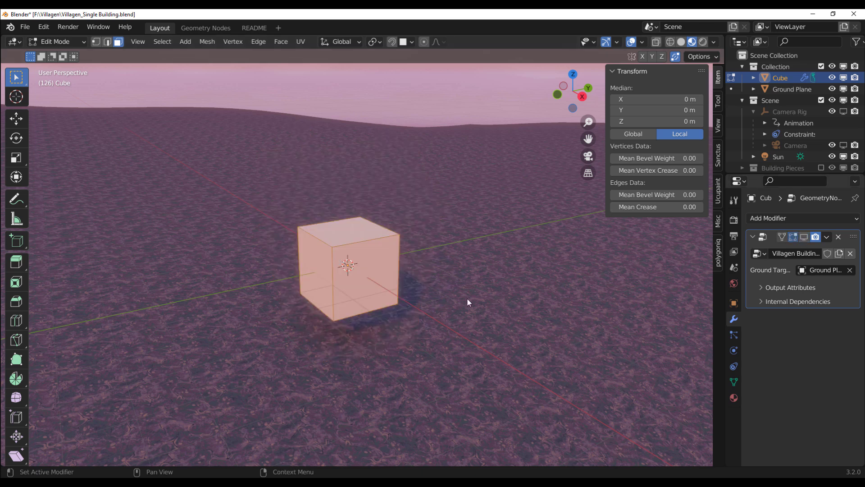
pyautogui.moveTo(467, 298); pyautogui.dragTo(437, 302, button='middle')
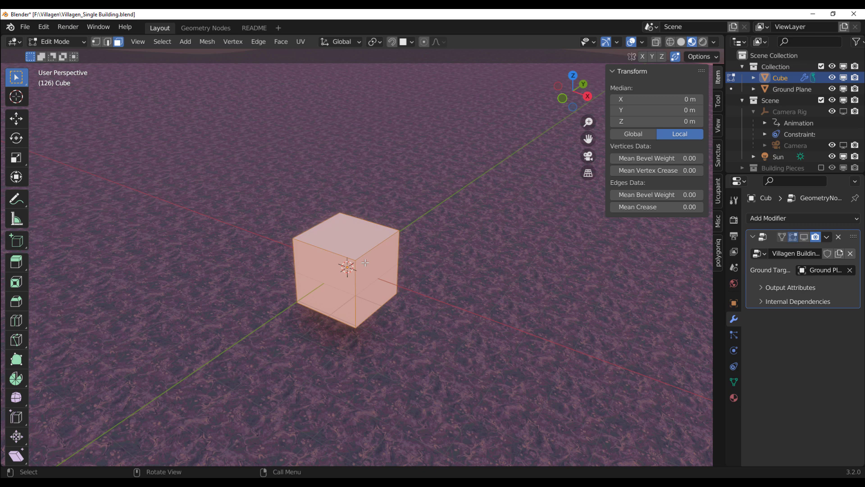
pyautogui.click(384, 299)
pyautogui.moveTo(384, 299); pyautogui.dragTo(334, 315, button='middle')
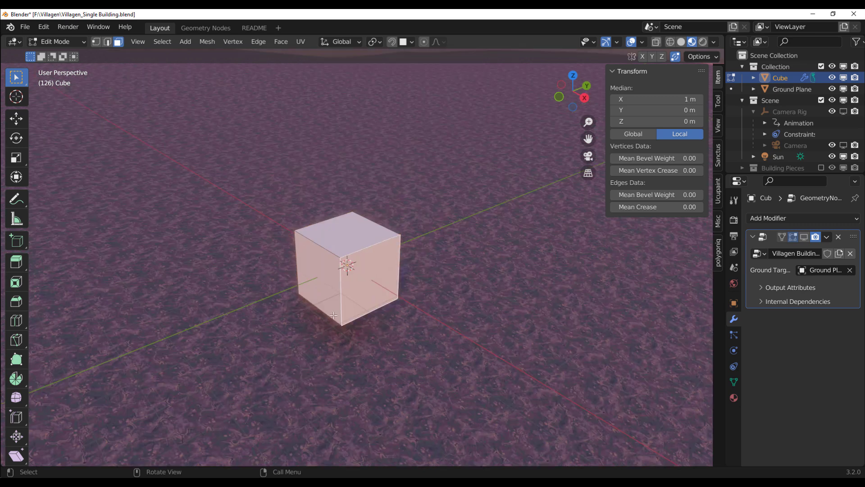
pyautogui.moveTo(370, 285); pyautogui.dragTo(357, 257, button='middle')
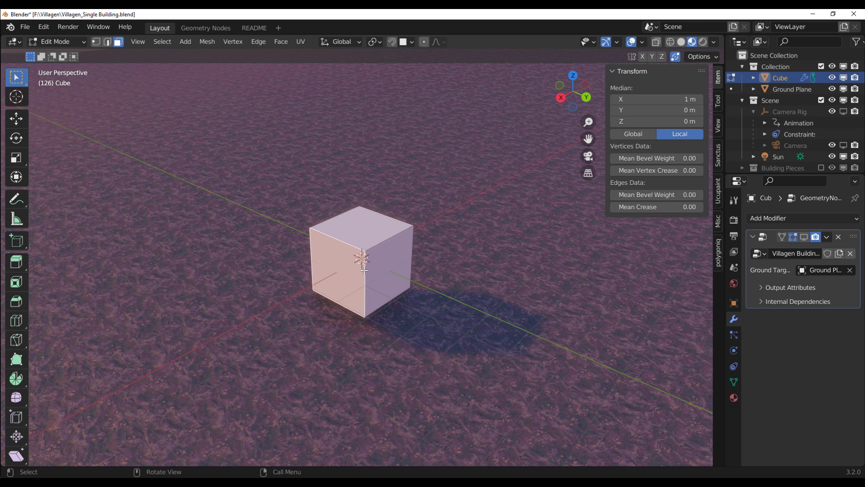
pyautogui.click(384, 270)
pyautogui.moveTo(457, 286); pyautogui.dragTo(428, 285, button='middle')
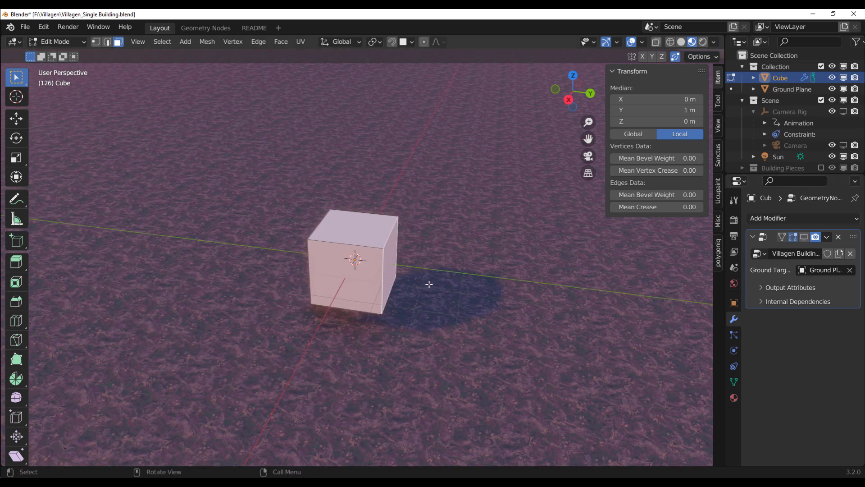
# Extrude the selected side face about 2.02 m along Y and show the building modifier in the viewport again
pyautogui.press('e')
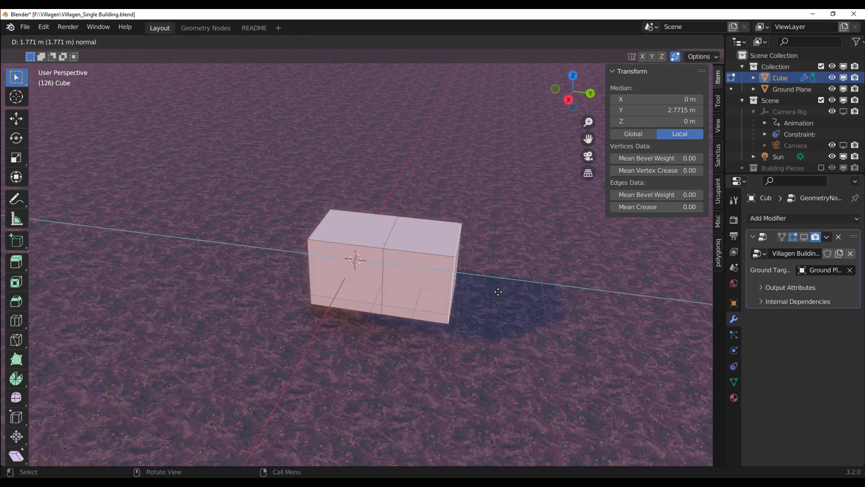
pyautogui.click(504, 292)
pyautogui.click(805, 236)
pyautogui.moveTo(451, 289); pyautogui.dragTo(586, 293, button='middle')
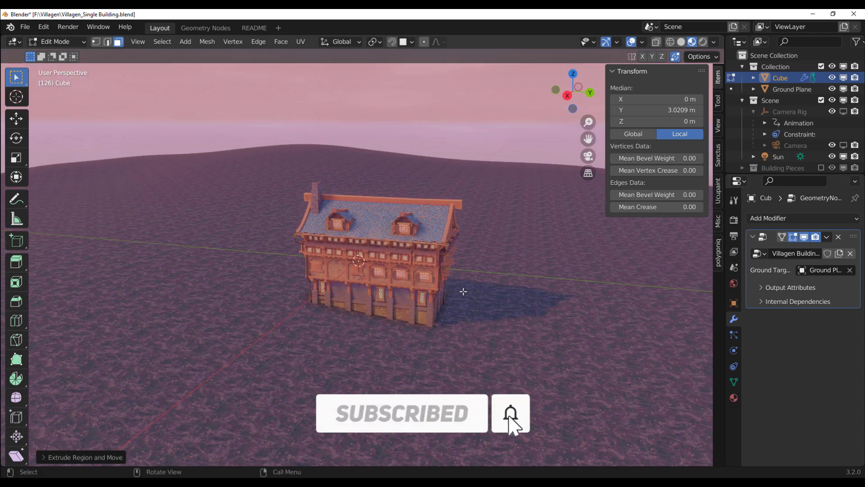
# Try another extrusion of the side face, and undo both extrusions to restore the plain cube
pyautogui.press('e')
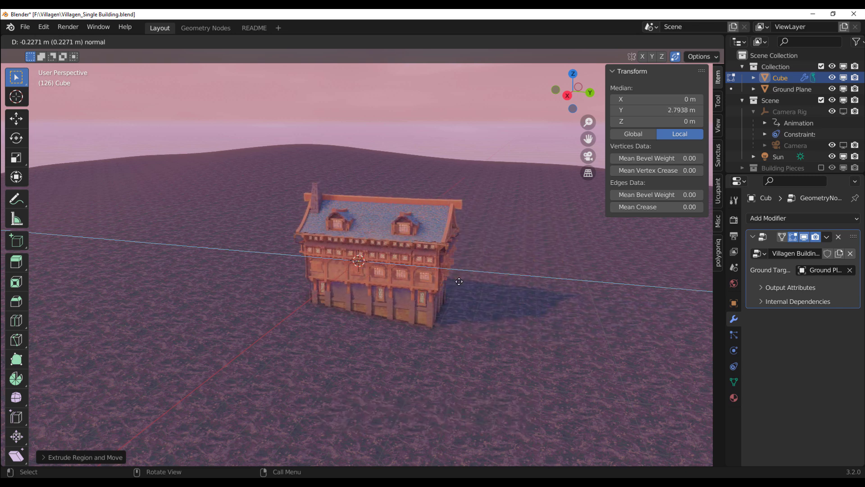
pyautogui.click(470, 283)
pyautogui.hotkey('ctrl', 'z')
pyautogui.hotkey('ctrl', 'z')
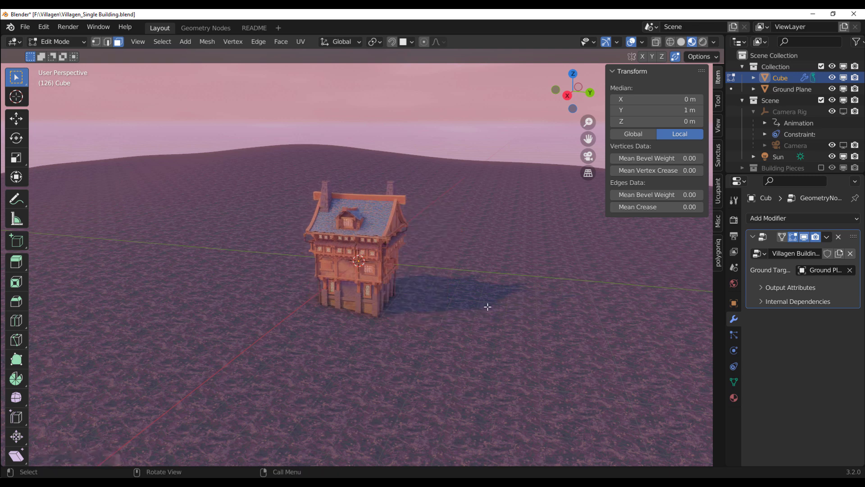
# Compare the base cube with the generated building, scale the whole mesh down to about 0.14, and return to Object Mode
pyautogui.click(804, 236)
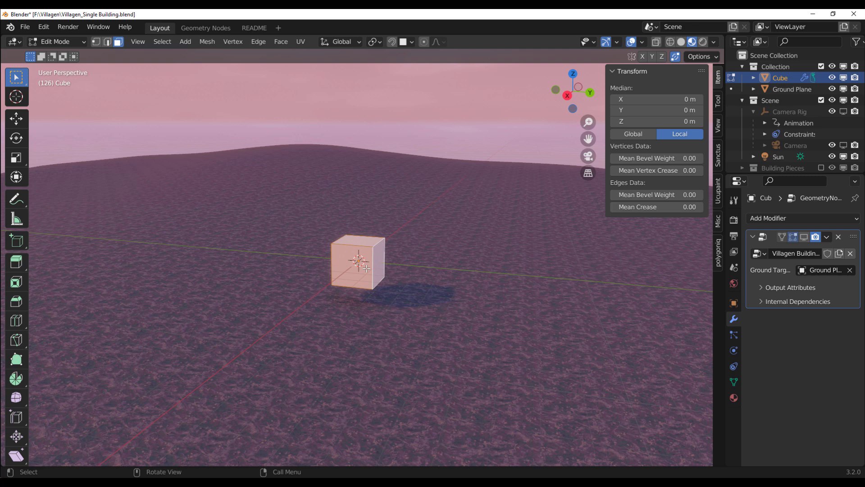
pyautogui.click(803, 238)
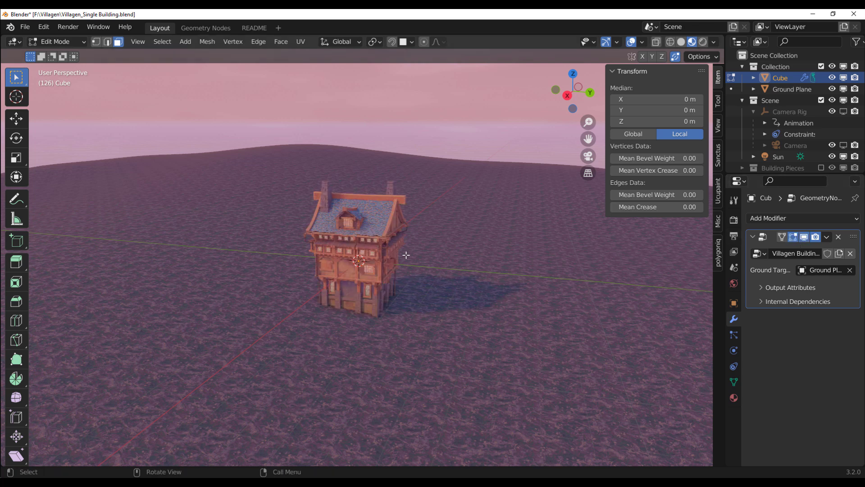
pyautogui.press('s')
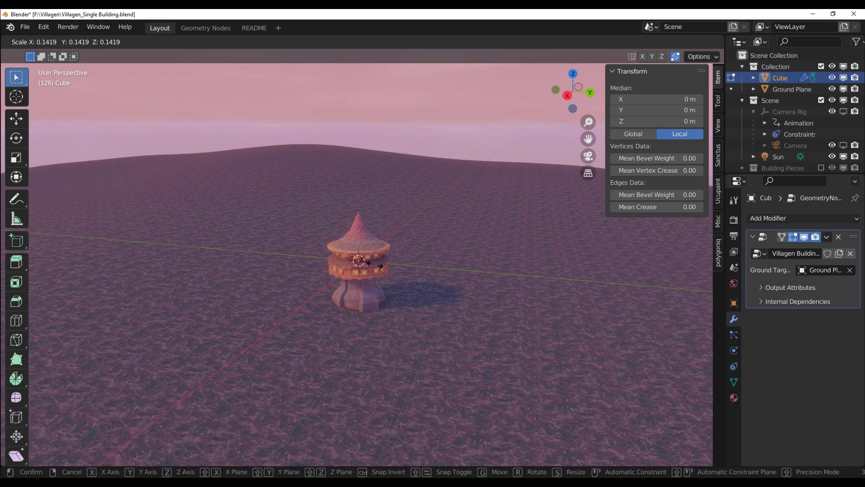
pyautogui.click(376, 266)
pyautogui.scroll(1, 406, 280)
pyautogui.moveTo(421, 287)
pyautogui.mouseDown(button='middle')
pyautogui.moveTo(482, 317)
pyautogui.moveTo(374, 295)
pyautogui.moveTo(435, 293)
pyautogui.moveTo(408, 293)
pyautogui.mouseUp(button='middle')
pyautogui.press('Tab')
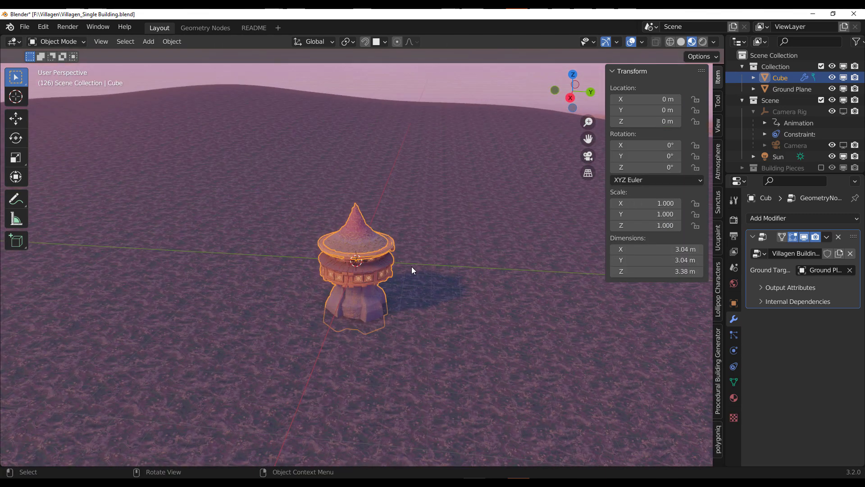
# Duplicate the small tower and place the copy at about X 1.56 m, Y 4.00 m, Z 0.41 m
pyautogui.moveTo(412, 267); pyautogui.dragTo(428, 294, button='middle')
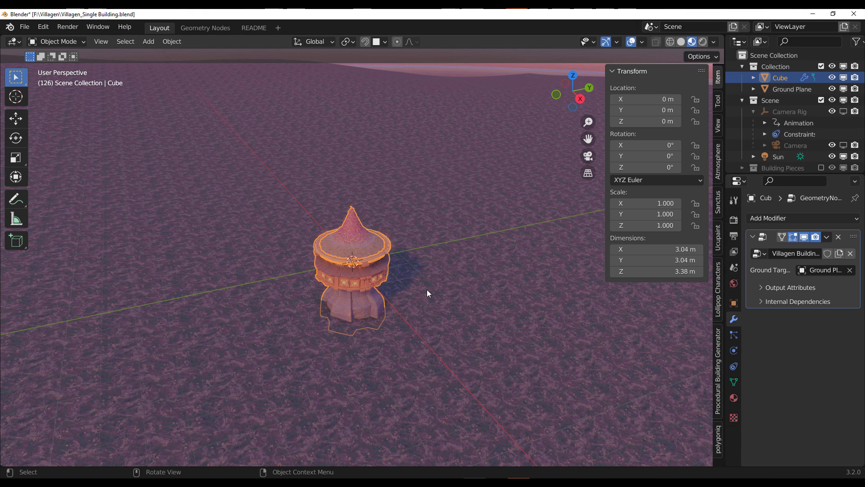
pyautogui.hotkey('shift', 'd')
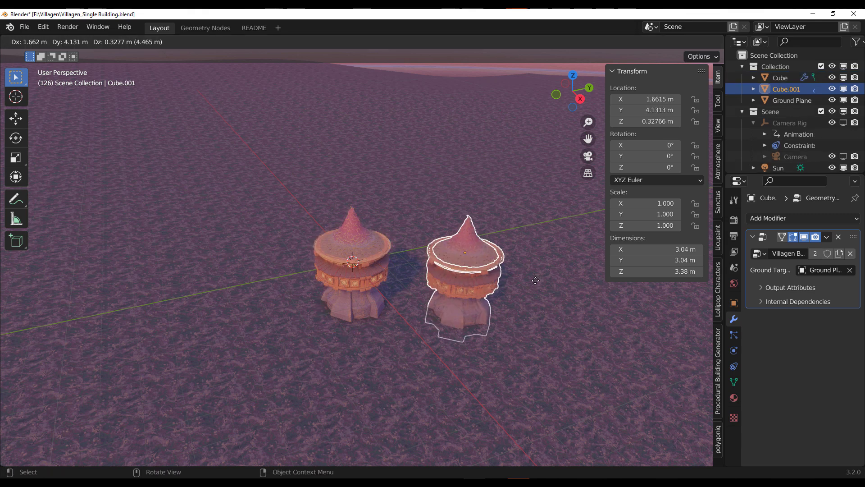
pyautogui.click(536, 278)
pyautogui.moveTo(535, 278); pyautogui.dragTo(493, 307, button='middle')
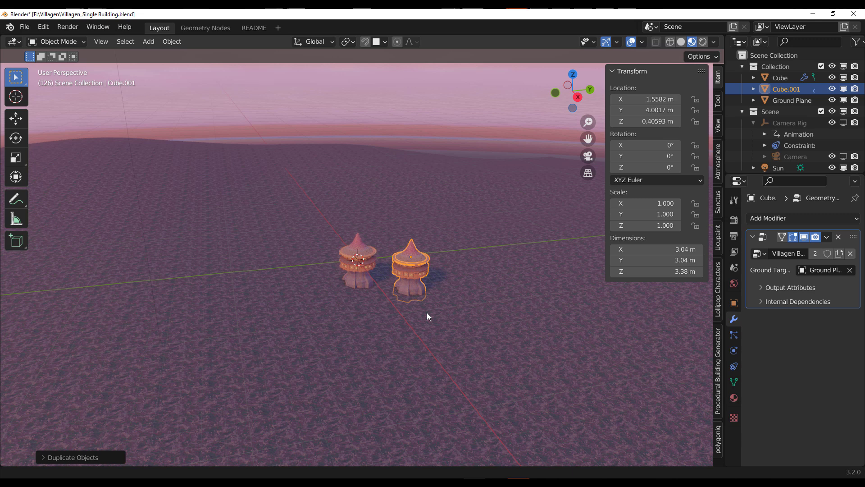
# Scale the duplicated tower up uniformly to about 2.395
pyautogui.keyDown('shift'); pyautogui.moveTo(427, 313); pyautogui.dragTo(419, 314, button='middle'); pyautogui.keyUp('shift')
pyautogui.press('s')
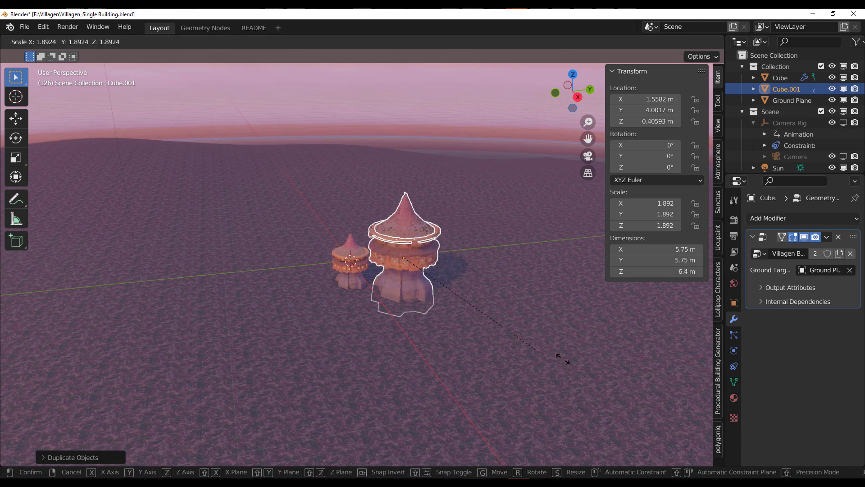
pyautogui.click(433, 323)
pyautogui.moveTo(446, 321); pyautogui.dragTo(354, 244, button='middle')
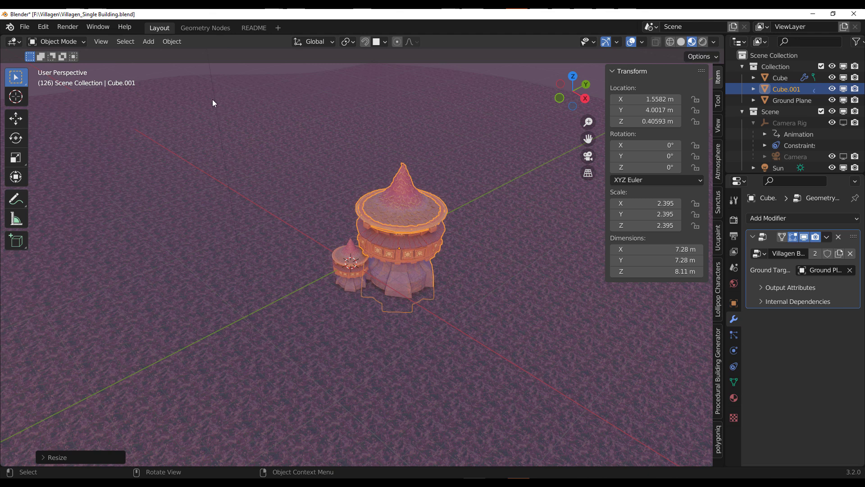
# Apply the duplicated tower's scale so its building regenerates, and inspect the result up close
pyautogui.click(173, 42)
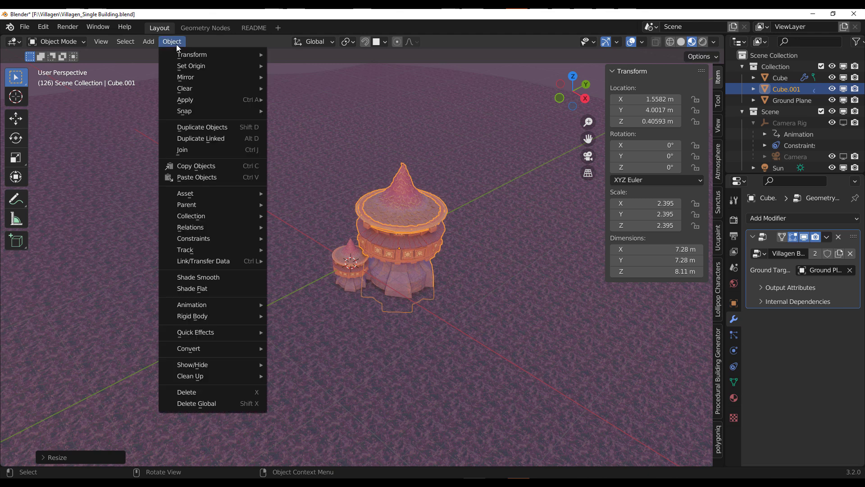
pyautogui.moveTo(203, 100)
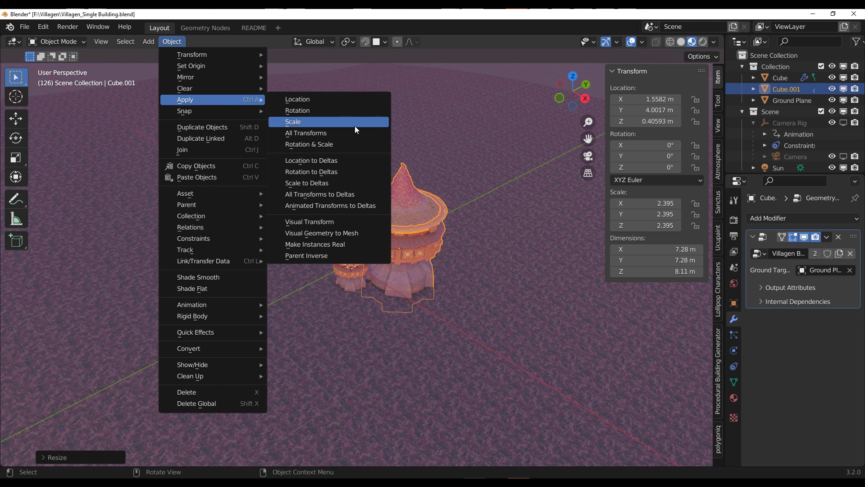
pyautogui.press('Return')
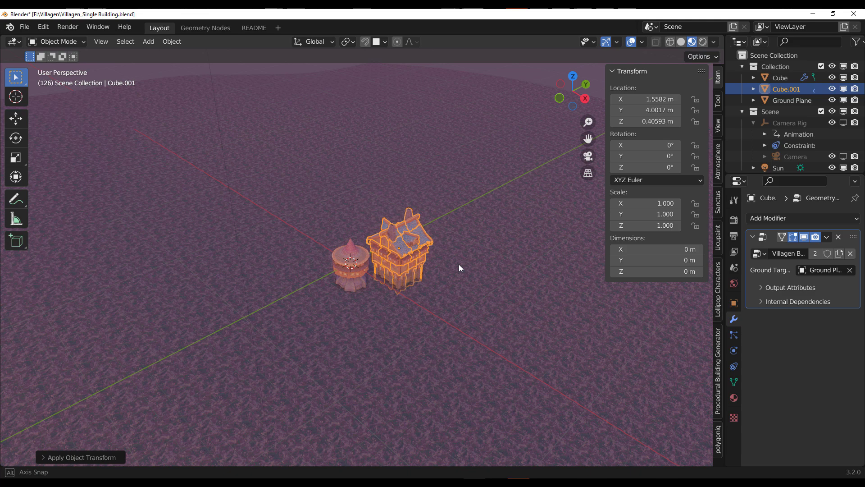
pyautogui.moveTo(459, 265); pyautogui.dragTo(545, 293, button='middle')
pyautogui.press('n')
pyautogui.scroll(8, 395, 257)
pyautogui.moveTo(383, 256); pyautogui.dragTo(258, 284, button='middle')
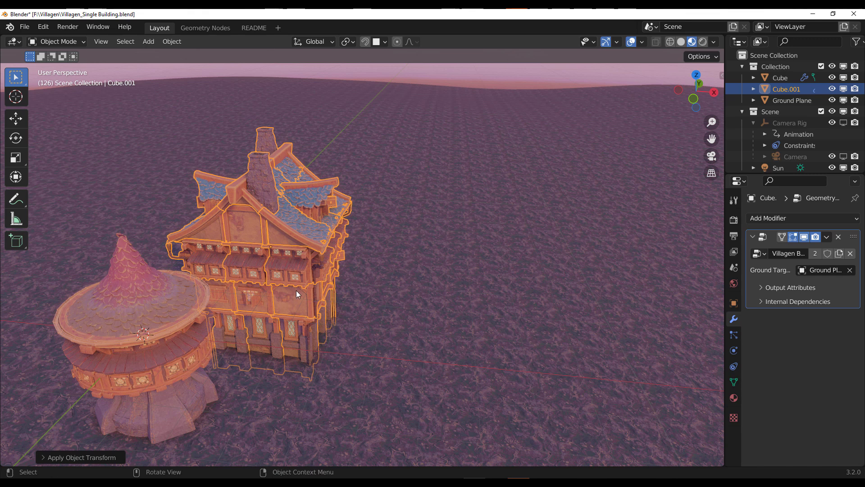
# Duplicate the regenerated gabled building and place the copy in front of it
pyautogui.scroll(-3, 300, 291)
pyautogui.hotkey('shift', 'd')
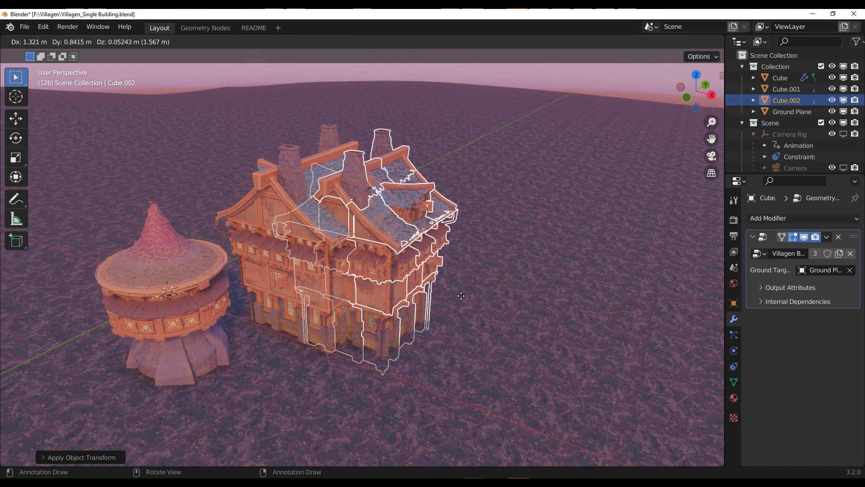
pyautogui.click(504, 328)
pyautogui.scroll(-2, 505, 328)
pyautogui.moveTo(543, 324); pyautogui.dragTo(368, 326, button='middle')
pyautogui.scroll(-3, 464, 317)
# Stretch the duplicated gabled building along the Y axis into a long hall and apply its scale so the building regenerates
pyautogui.press('s')
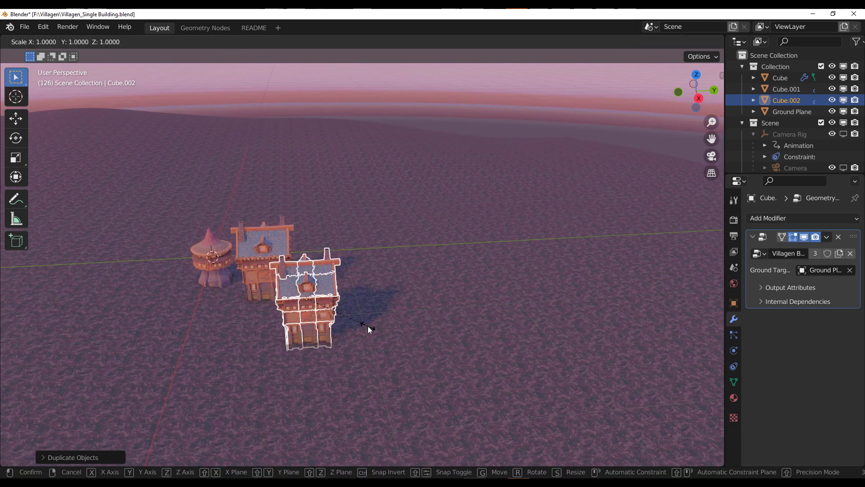
pyautogui.press('y')
pyautogui.click(510, 324)
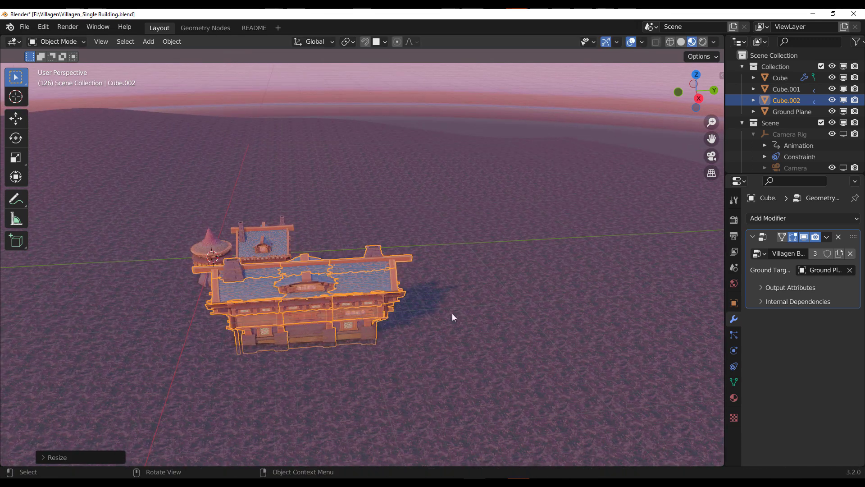
pyautogui.hotkey('ctrl', 'a')
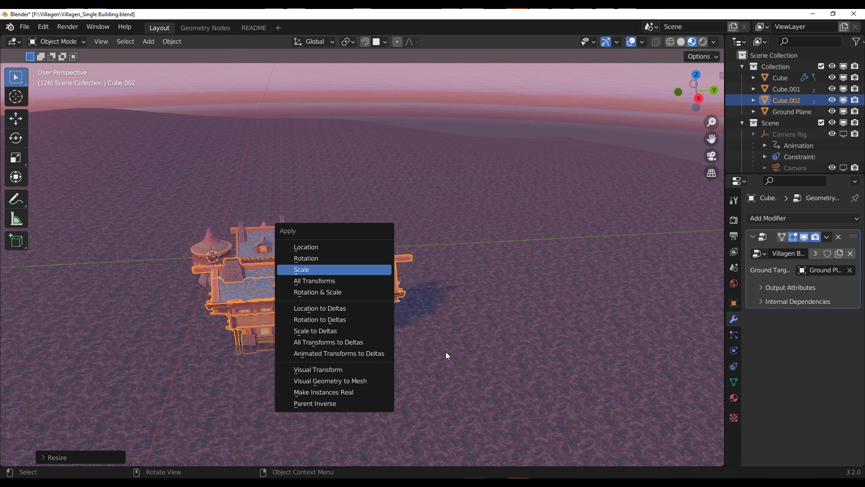
pyautogui.press('Return')
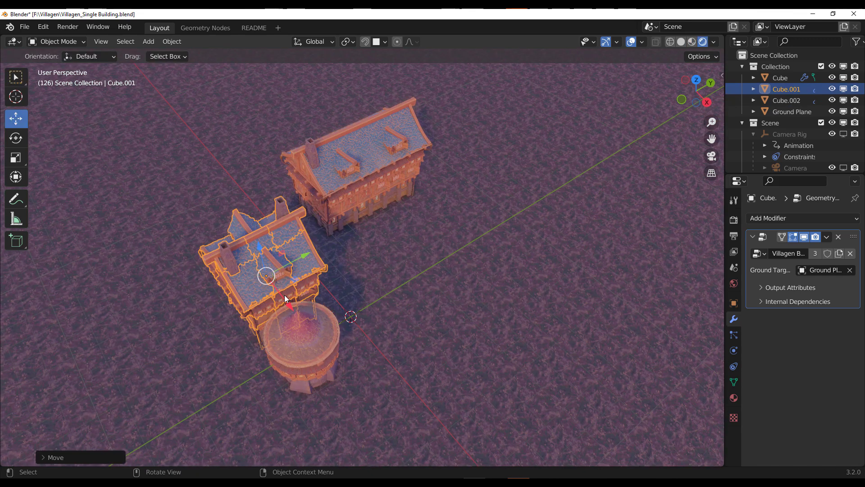
# Duplicate gabled buildings to surround the small tower, rotating the small house about the global Z axis and repositioning it
pyautogui.hotkey('shift', 'd')
pyautogui.click(524, 368)
pyautogui.moveTo(524, 367); pyautogui.dragTo(398, 299, button='middle')
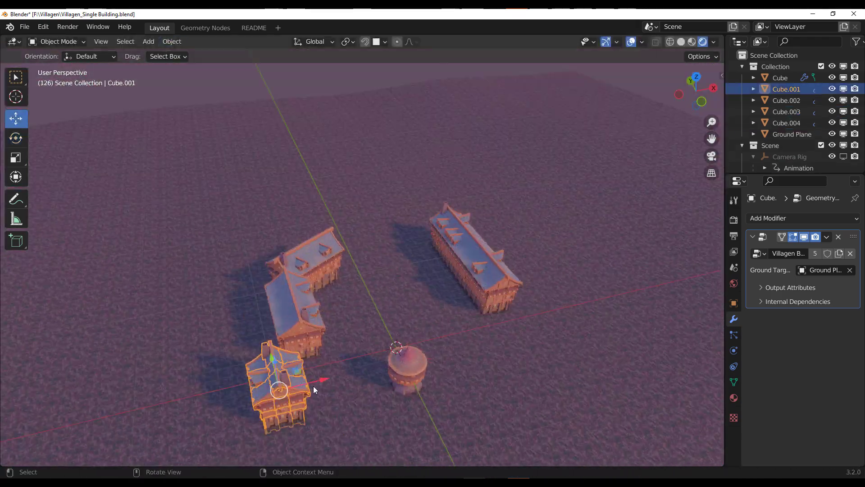
pyautogui.press('r')
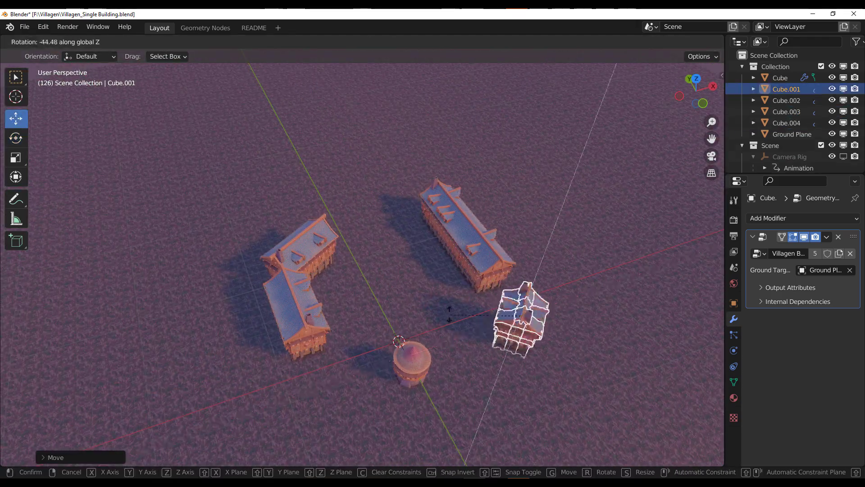
pyautogui.press('g')
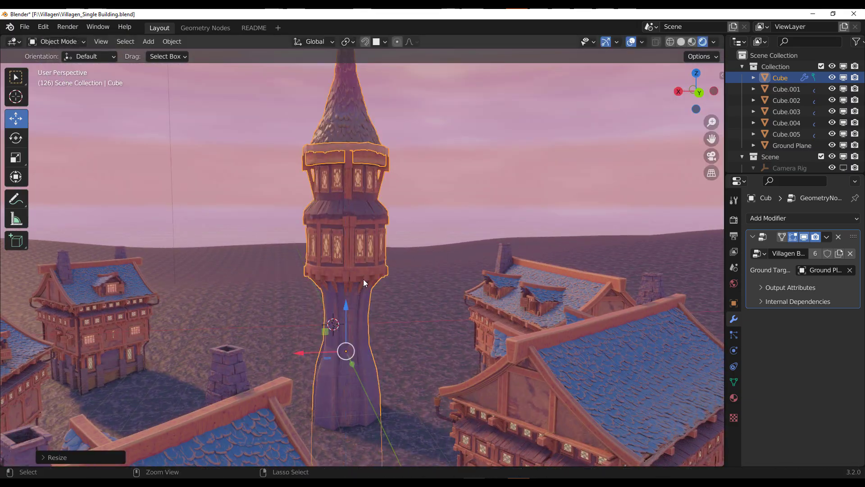
# Stretch the round tower upward along the global Z axis and apply its scale so it regenerates as a tall tower
pyautogui.hotkey('ctrl', 'a')
pyautogui.click(325, 250)
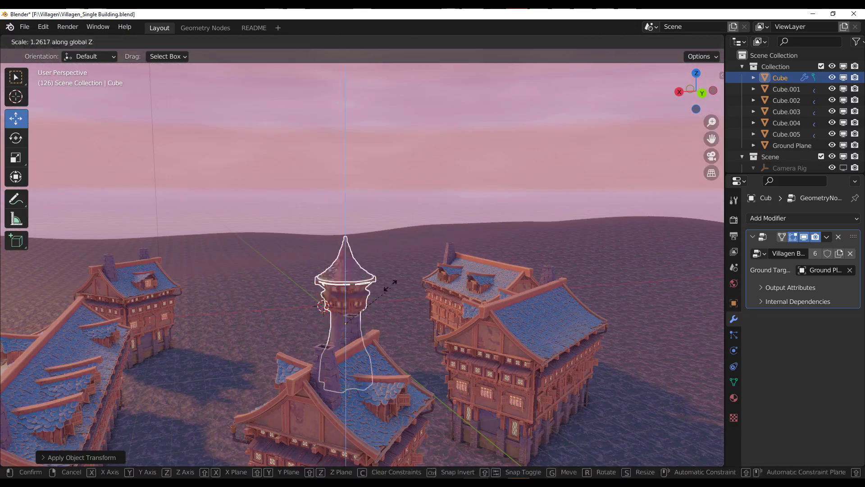
pyautogui.hotkey('ctrl', 'a')
# Duplicate a small gabled house beside the long building, rotate the houses around the tower, and apply their transforms
pyautogui.hotkey('shift', 'd')
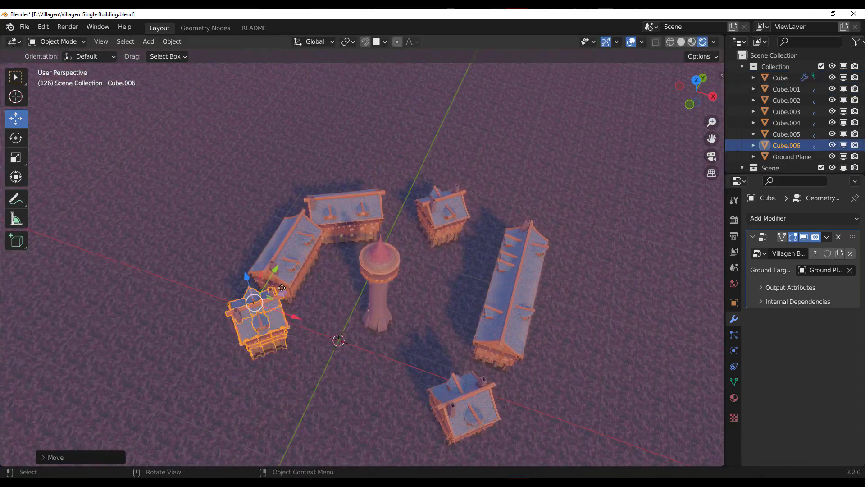
pyautogui.hotkey('ctrl', 'a')
pyautogui.press('r')
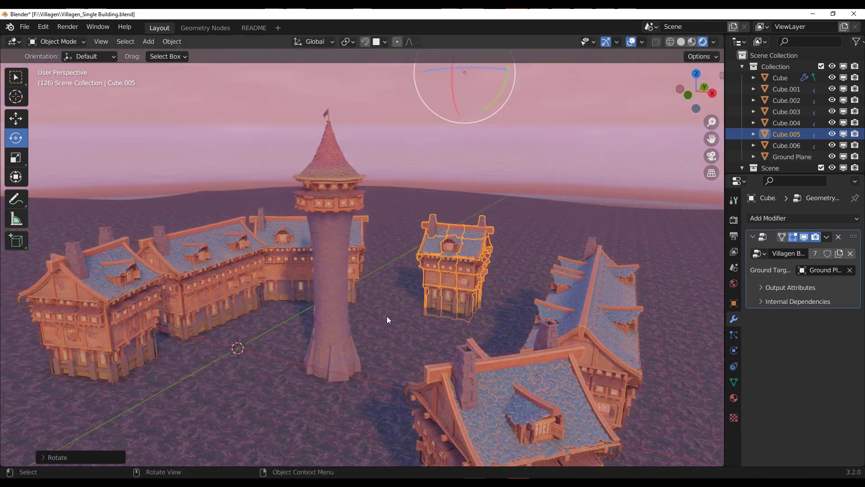
pyautogui.hotkey('ctrl', 'a')
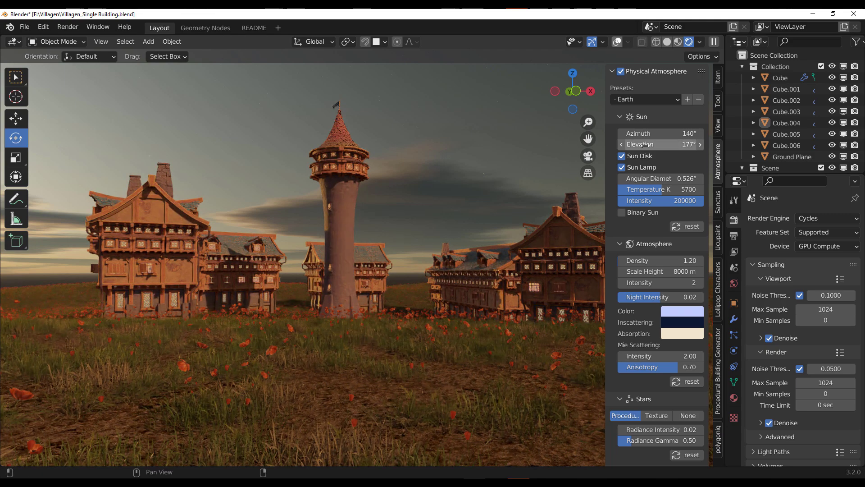
# Set the Physical Atmosphere sun to 257° azimuth and 173° elevation, and view the relit buildings
pyautogui.moveTo(646, 144); pyautogui.dragTo(638, 144)
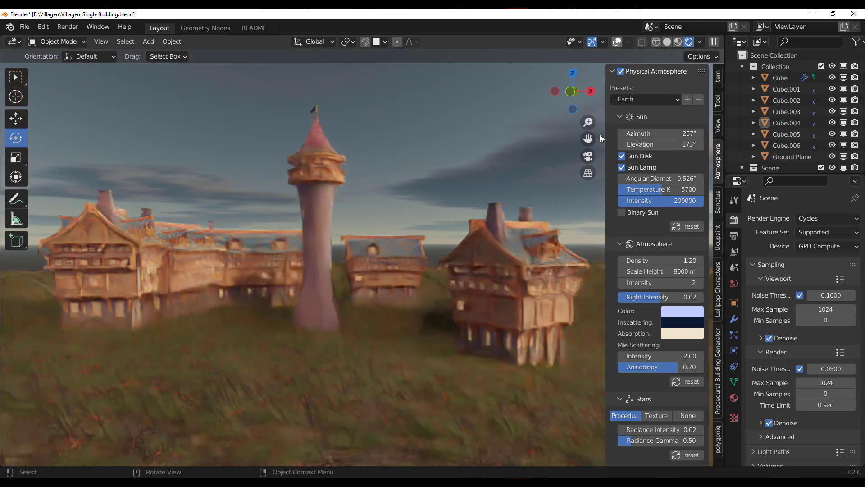
pyautogui.moveTo(437, 268); pyautogui.dragTo(379, 358, button='middle')
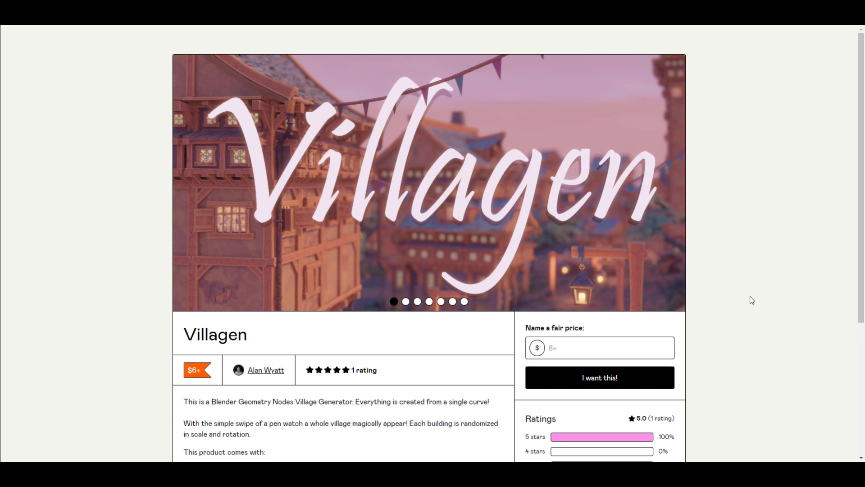
# Switch to the Villagen product page in the web browser and examine its description and list of included generators
pyautogui.scroll(-3, 751, 300)
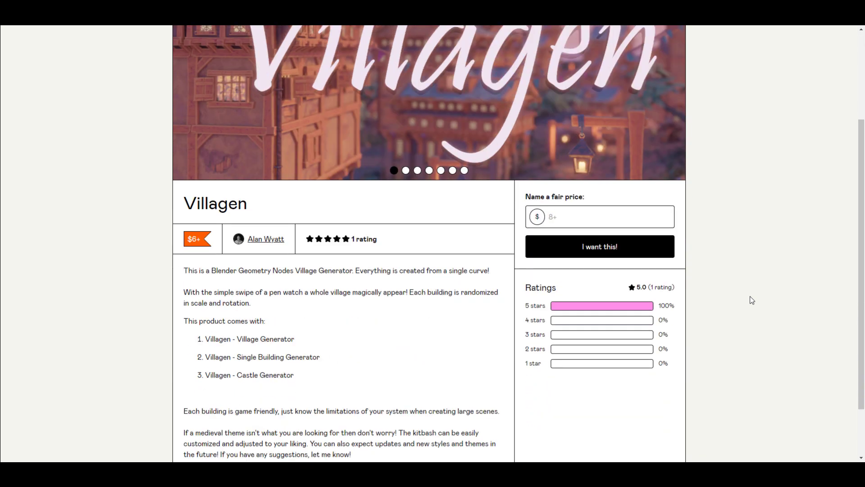